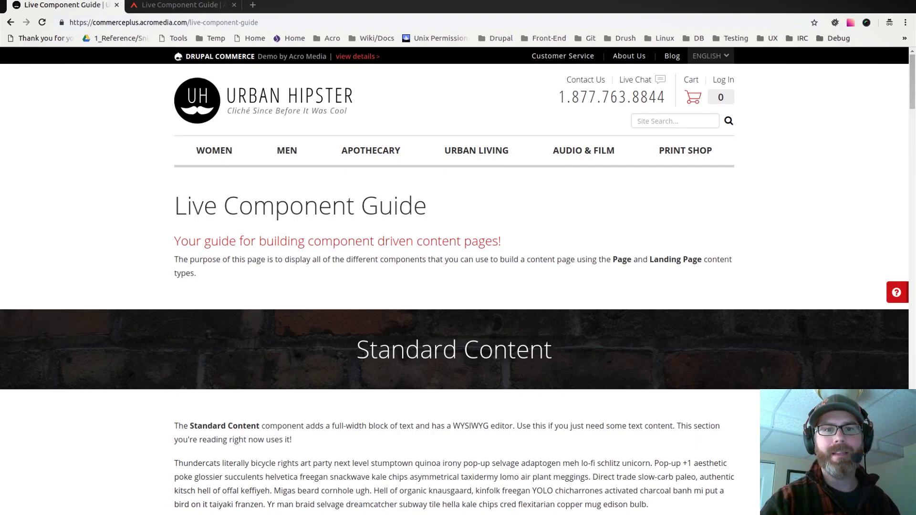
- Switch to the Acro Media Live Component Guide tab
left_click(198, 6)
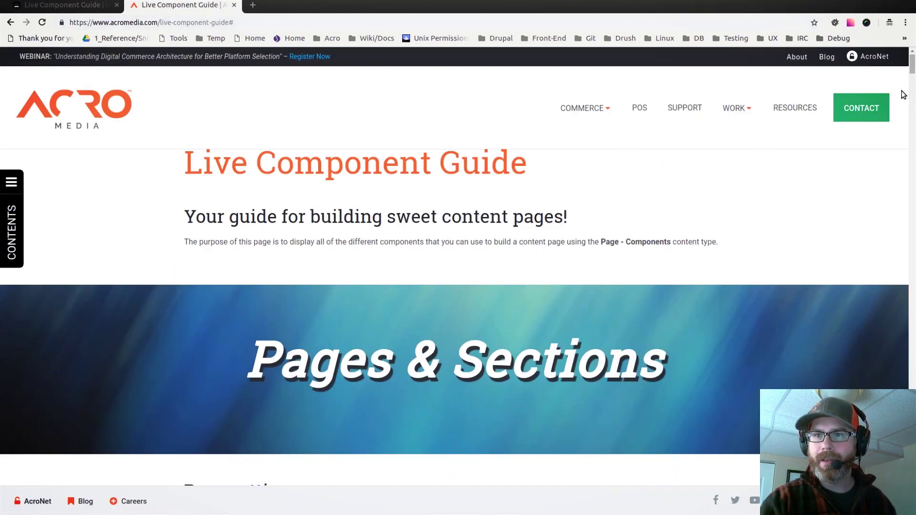
scroll(912, 69, "up", 1)
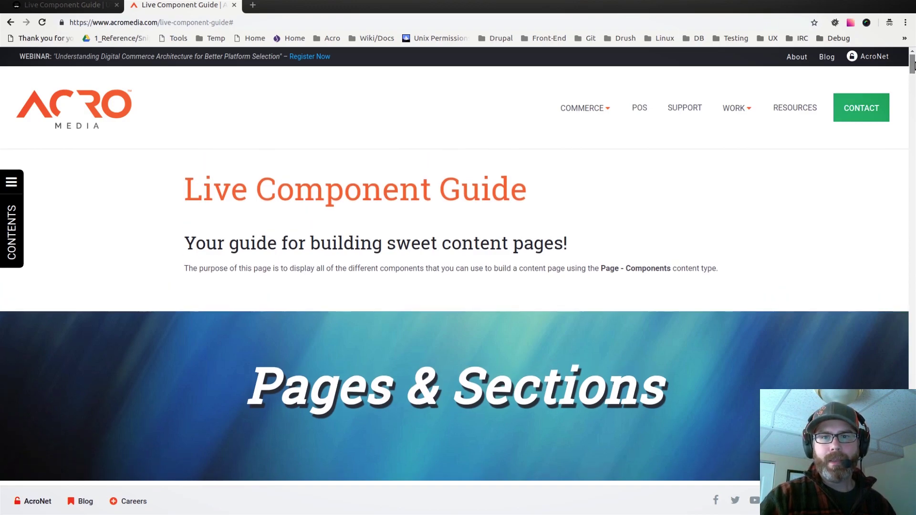
left_click_drag(912, 65, 874, 281)
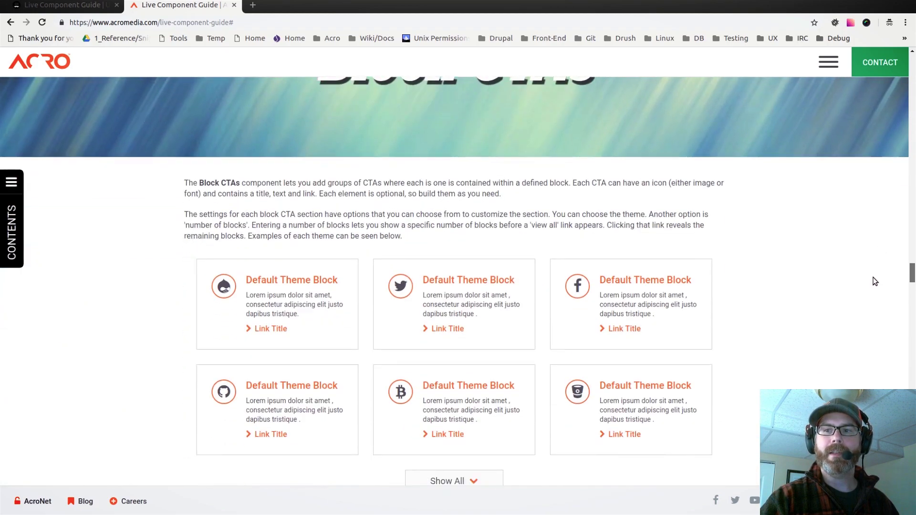
- Browse down past the Block CTAs and Image Block CTAs to the Strap CTA examples
scroll(875, 281, "down", 6)
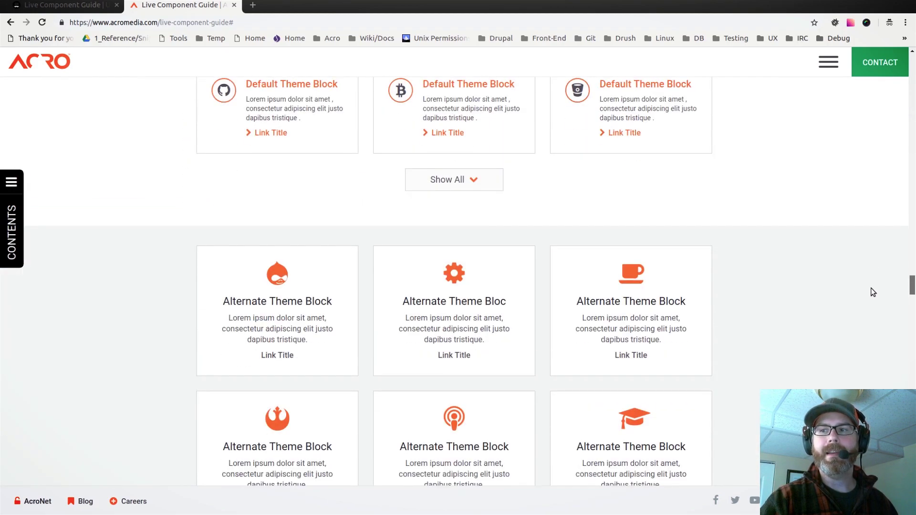
scroll(873, 293, "down", 2)
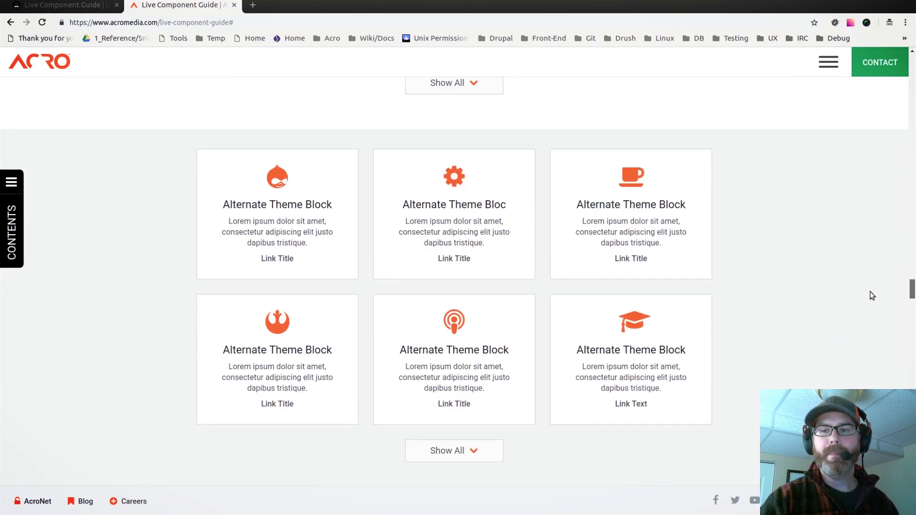
scroll(871, 295, "down", 14)
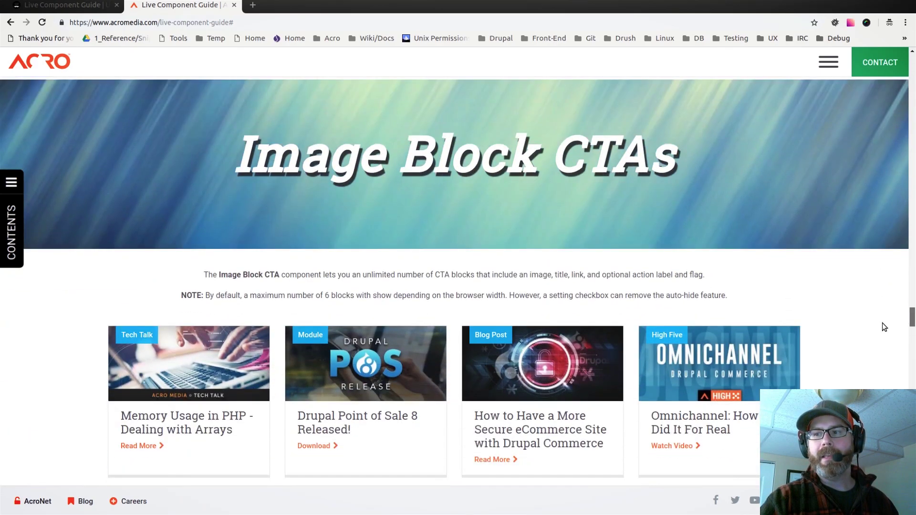
scroll(882, 325, "down", 10)
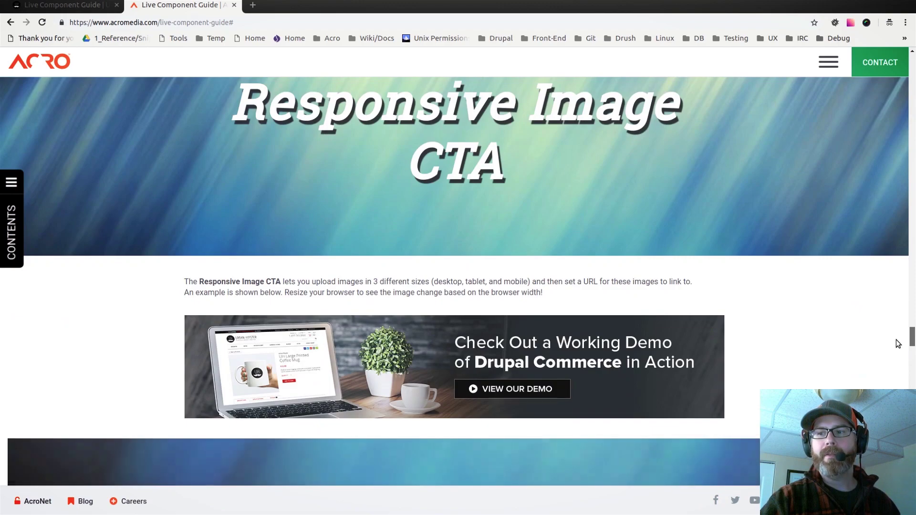
scroll(894, 345, "down", 10)
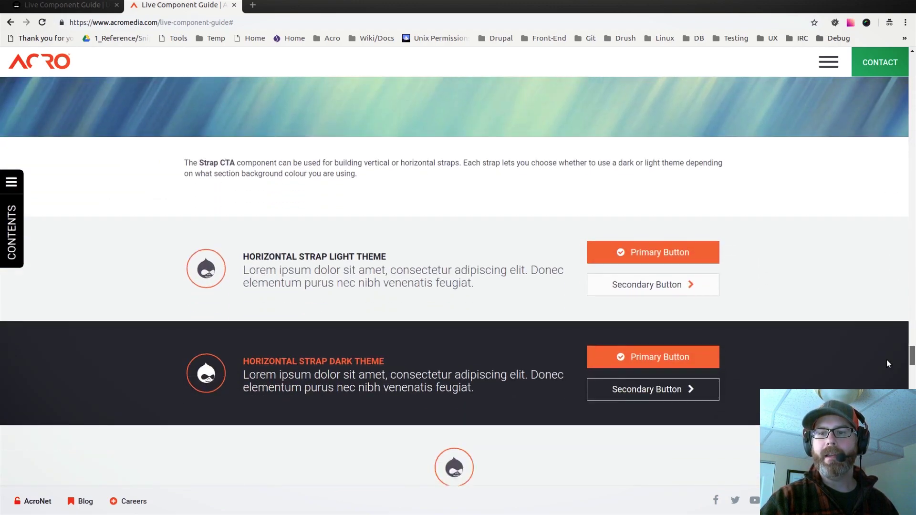
scroll(887, 363, "down", 4)
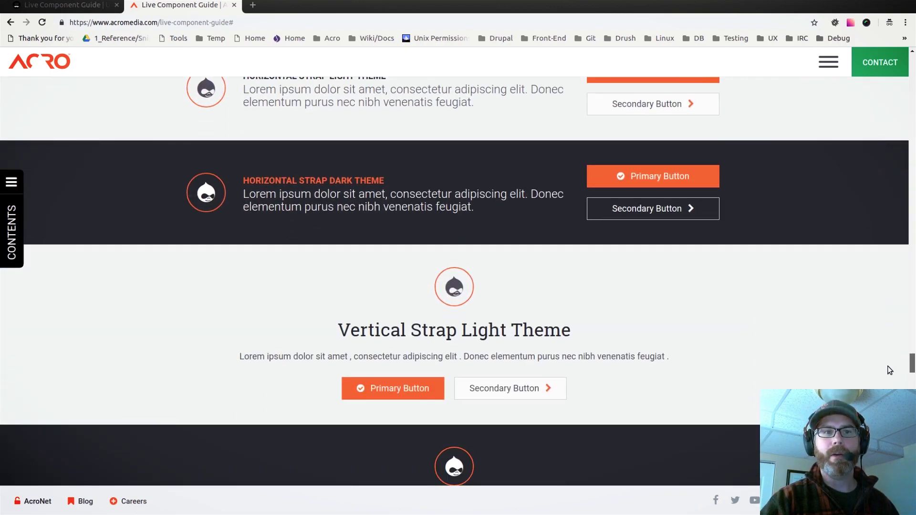
scroll(887, 365, "up", 3)
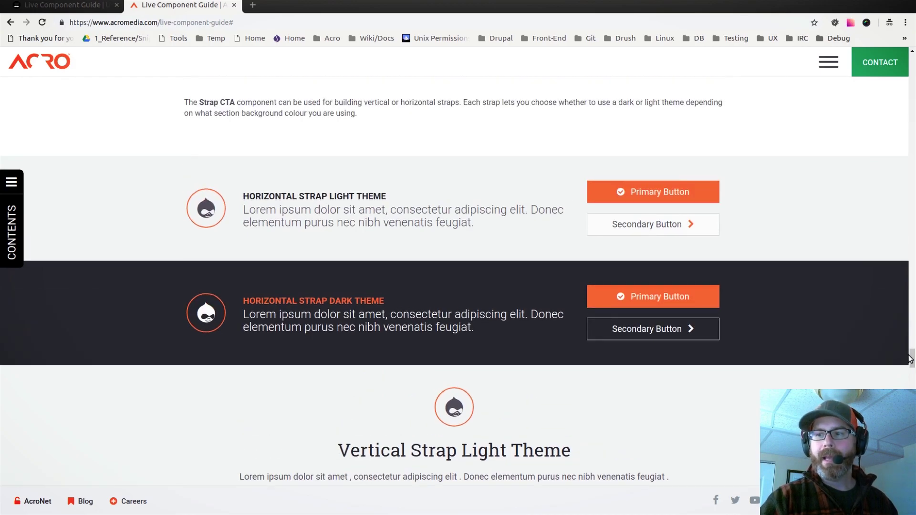
left_click_drag(910, 359, 912, 62)
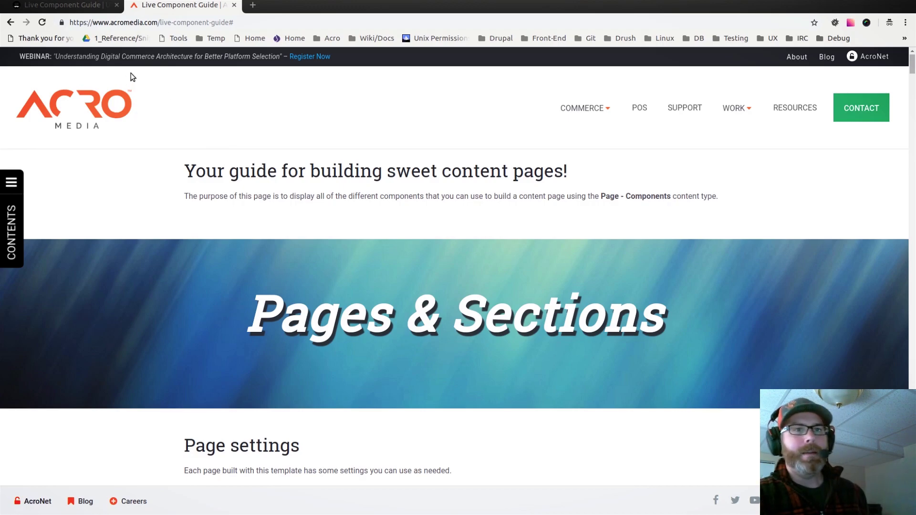
- Switch back to the Urban Hipster guide tab, check the footer, then return to the top
left_click(84, 8)
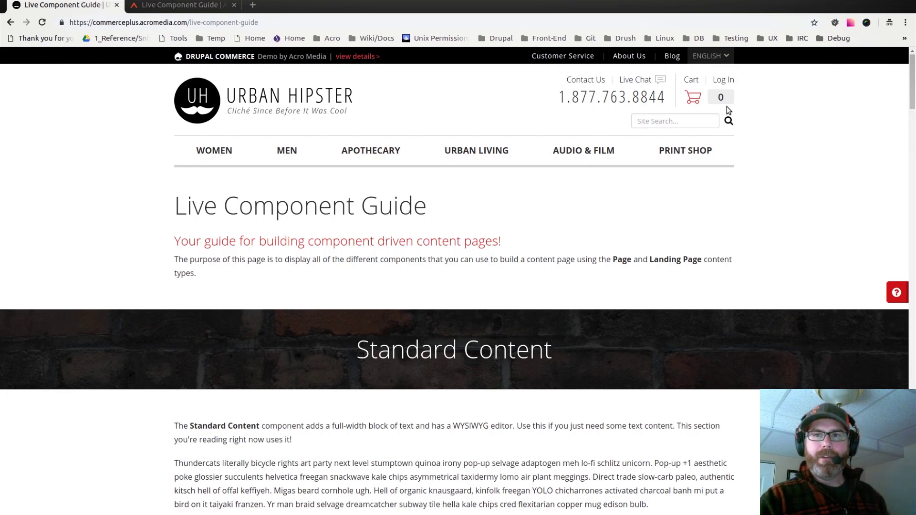
key("End")
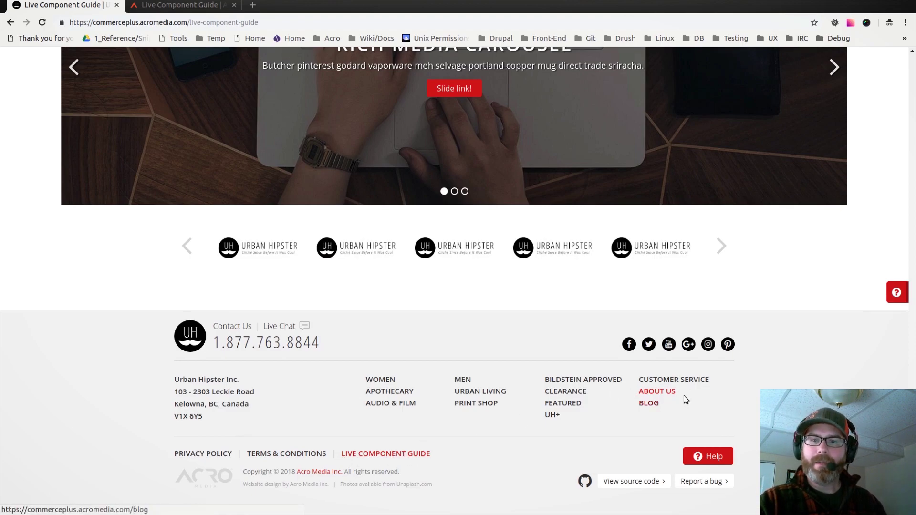
key("Home")
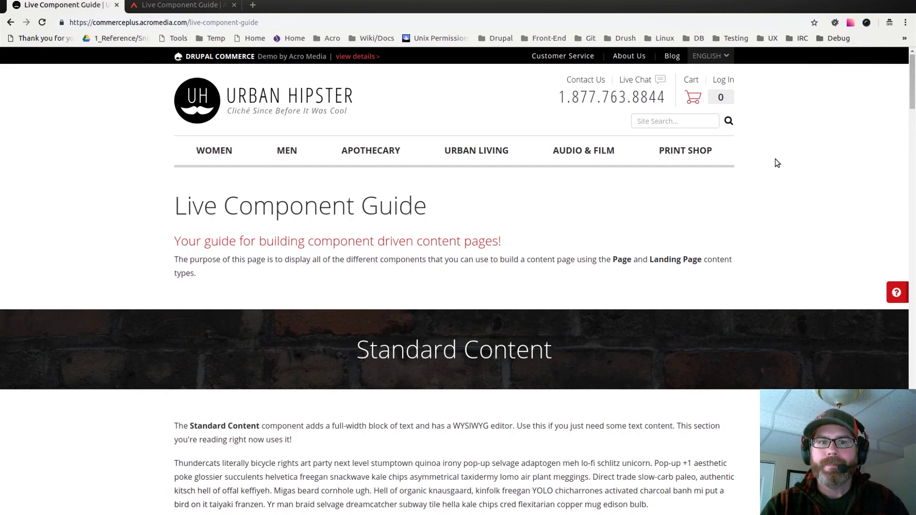
scroll(793, 159, "down", 3)
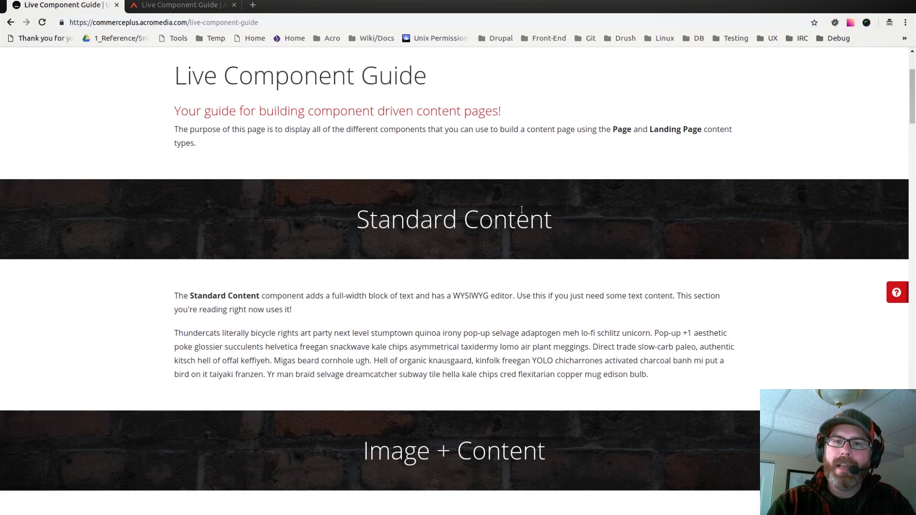
scroll(507, 210, "down", 2)
left_click_drag(184, 218, 667, 297)
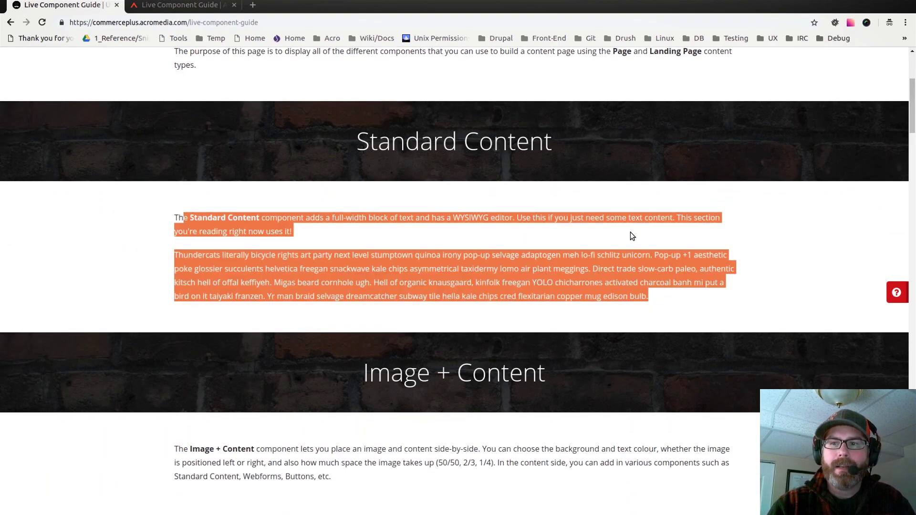
left_click(578, 216)
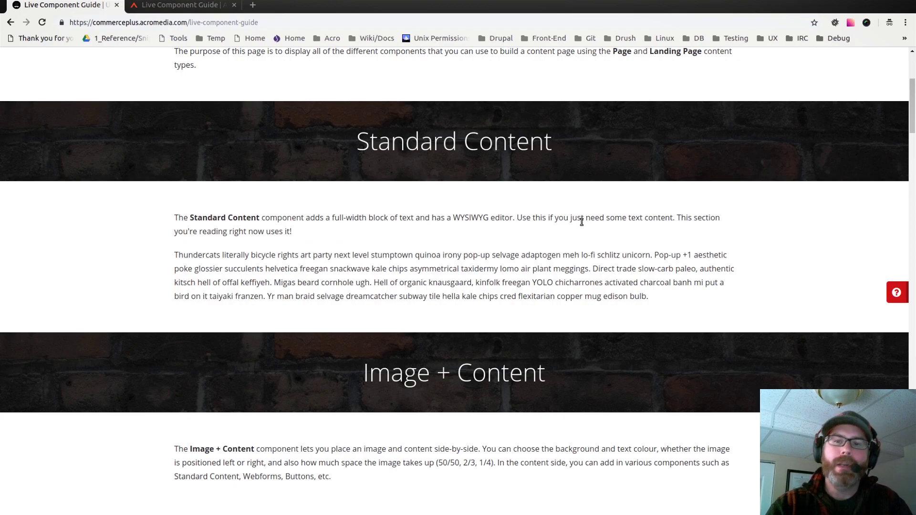
scroll(580, 221, "down", 5)
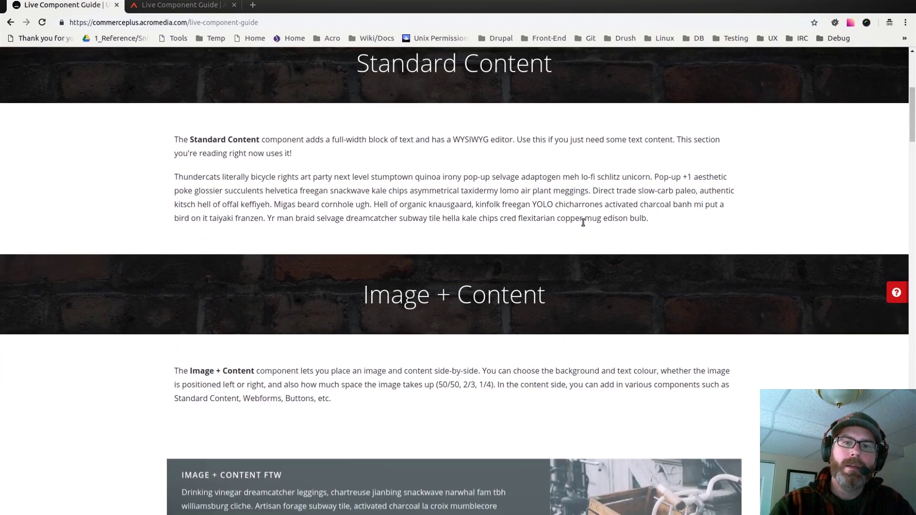
scroll(529, 204, "down", 4)
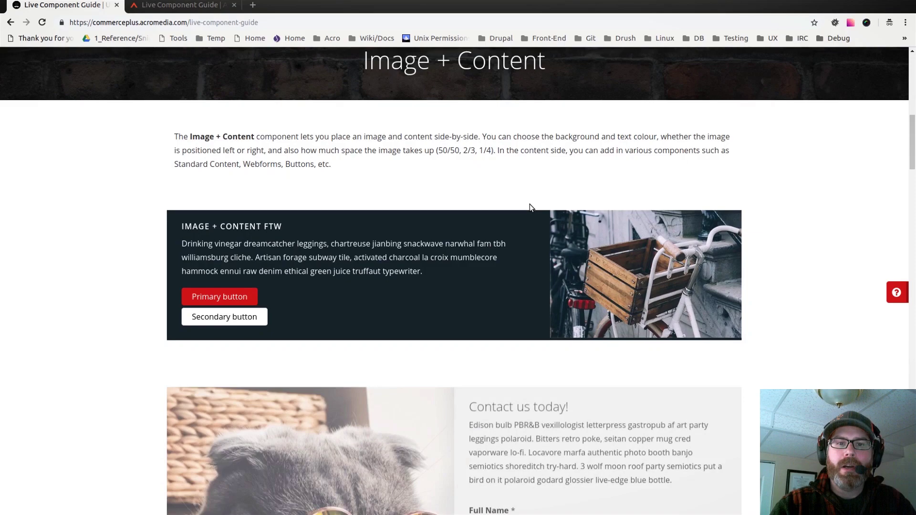
scroll(533, 135, "down", 2)
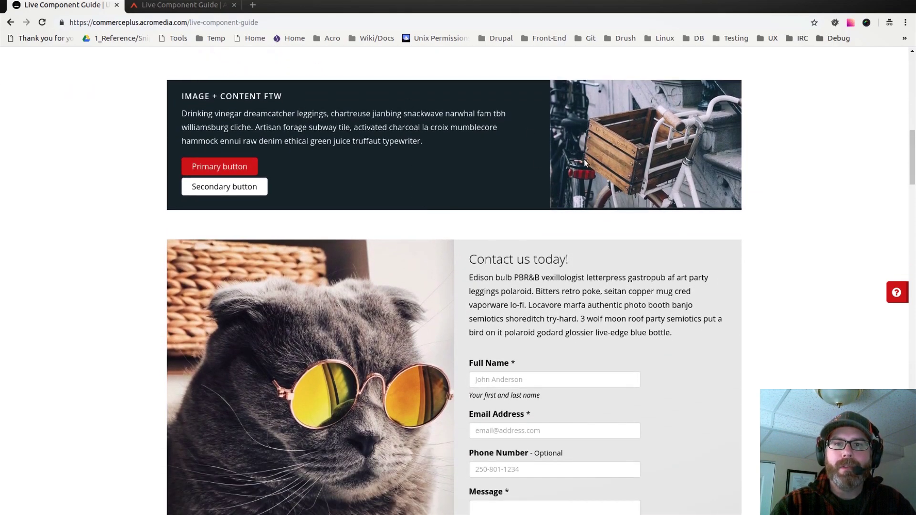
scroll(584, 162, "down", 5)
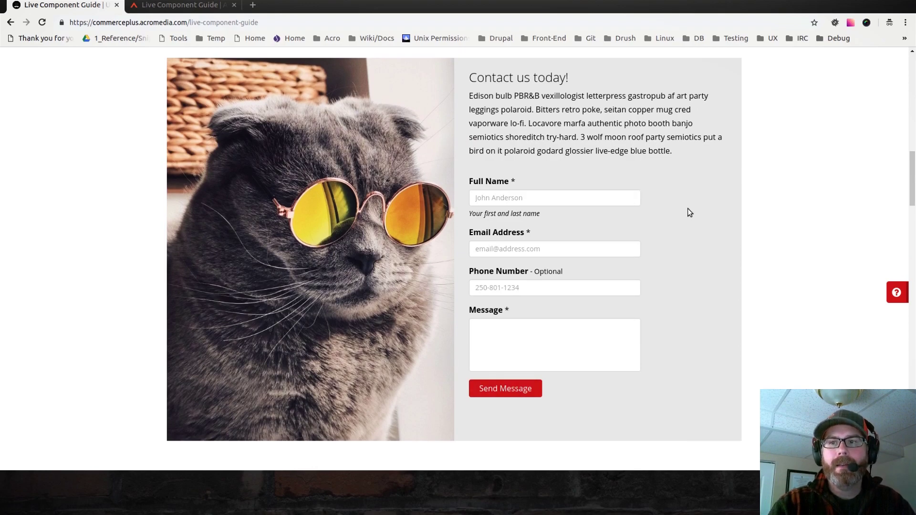
scroll(688, 209, "up", 4)
scroll(685, 214, "up", 3)
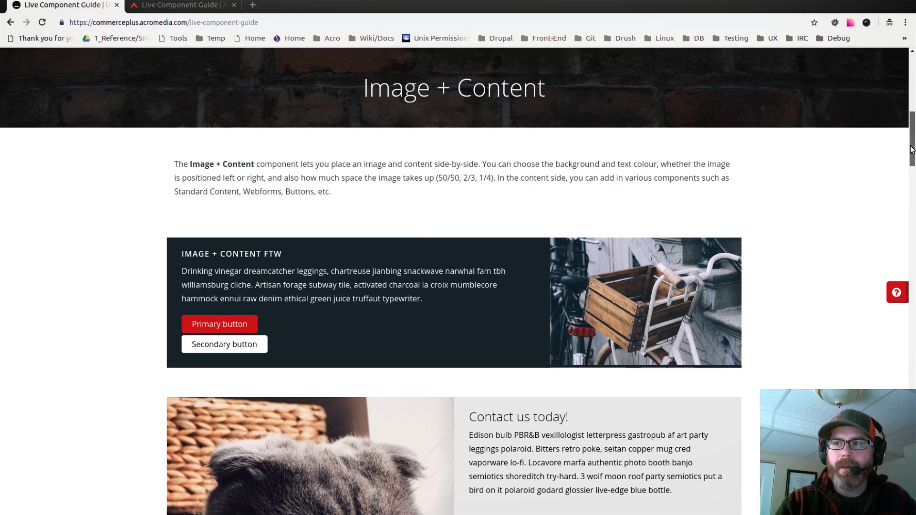
scroll(747, 226, "down", 3)
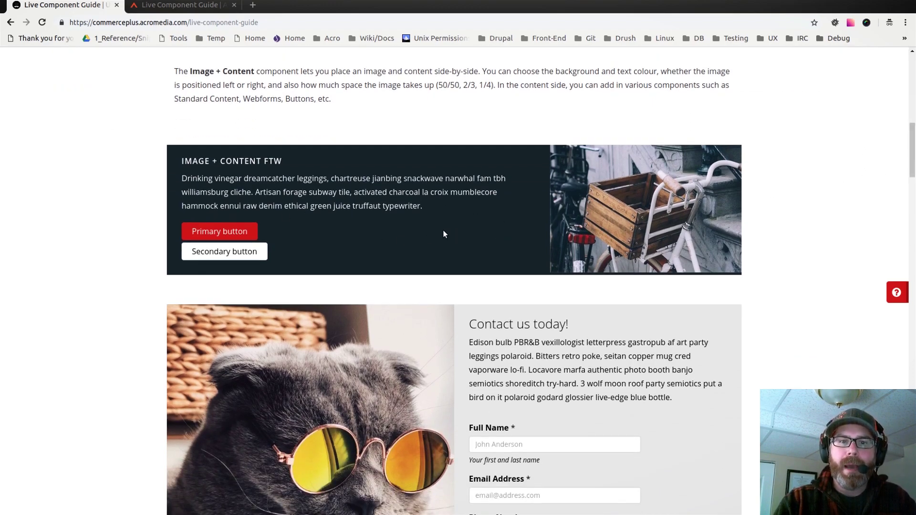
left_click_drag(185, 167, 506, 193)
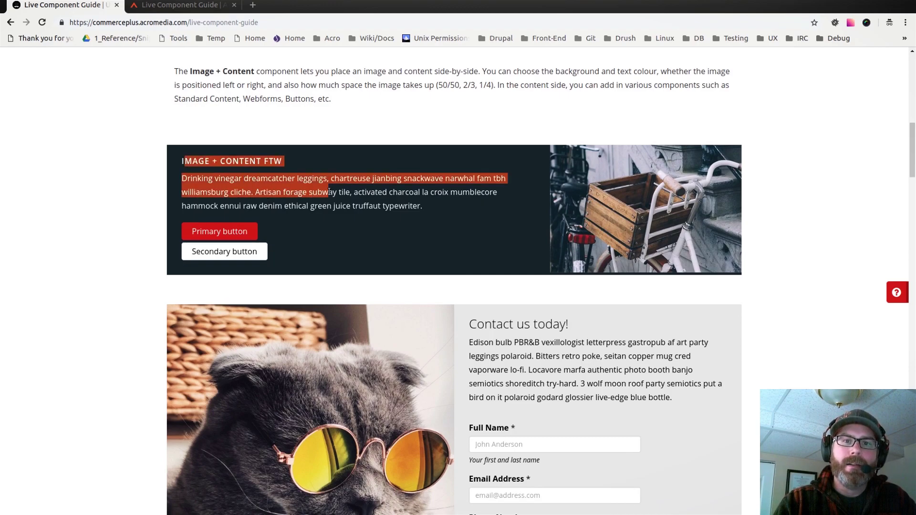
left_click(473, 281)
scroll(458, 282, "down", 3)
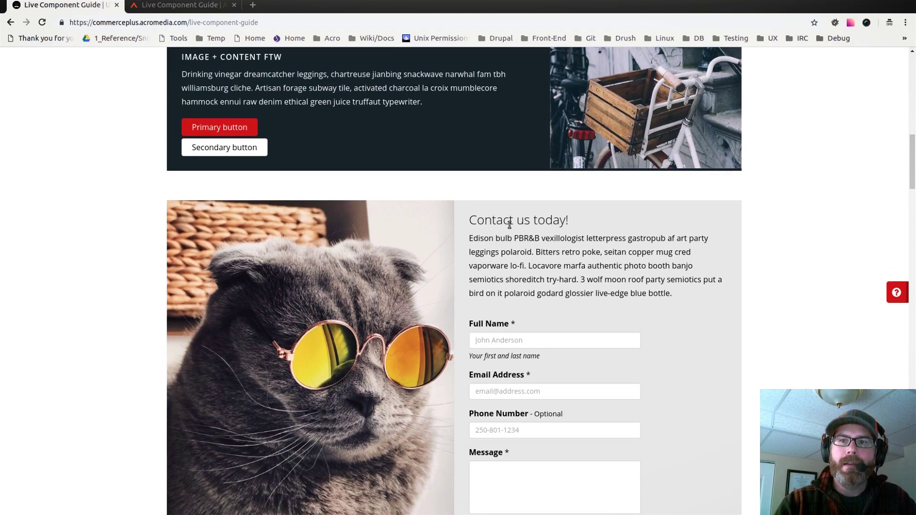
scroll(590, 192, "up", 3)
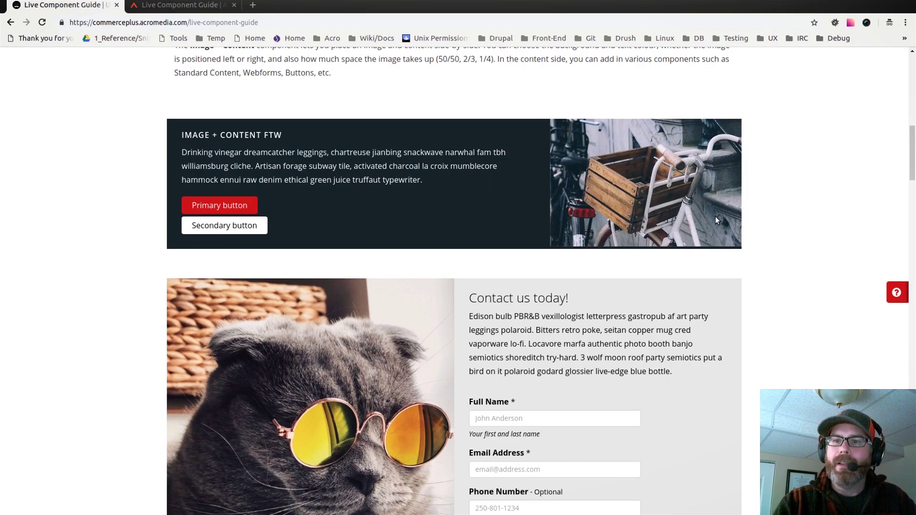
scroll(615, 305, "down", 8)
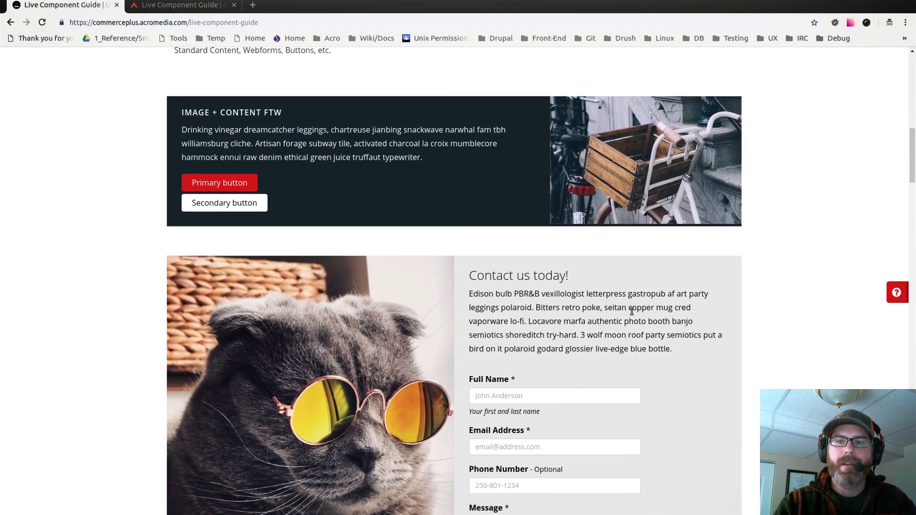
scroll(623, 300, "down", 10)
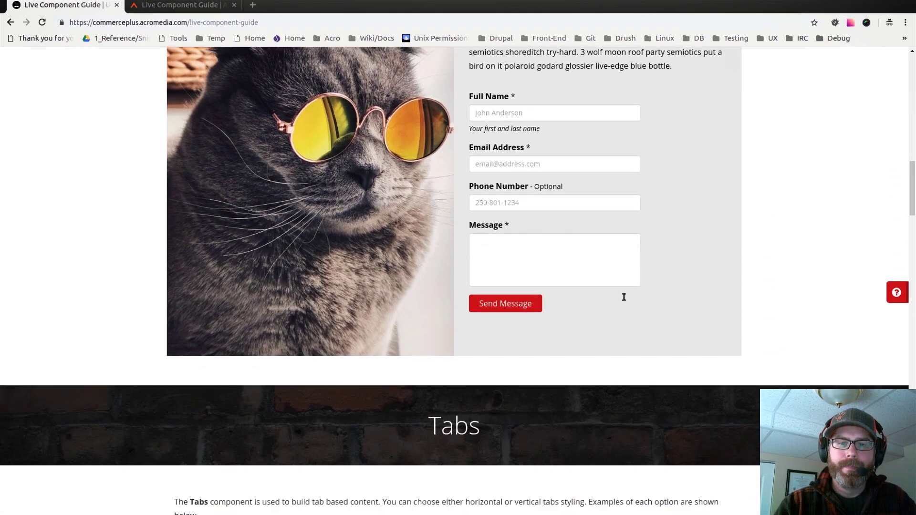
scroll(622, 276, "down", 3)
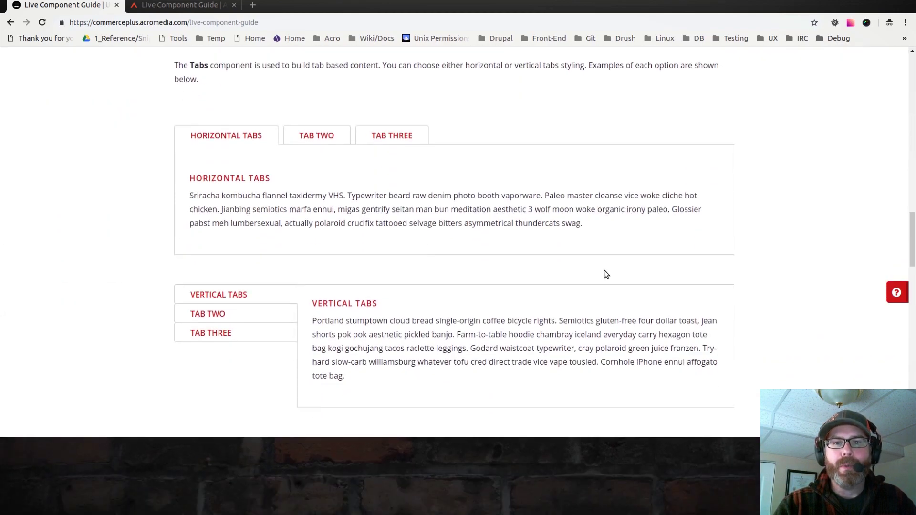
scroll(417, 242, "down", 2)
left_click(251, 249)
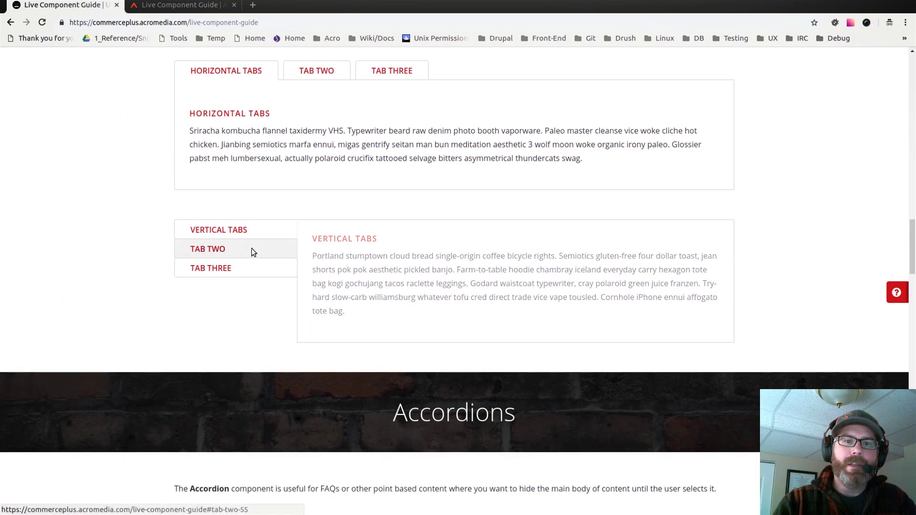
left_click(247, 267)
left_click(263, 230)
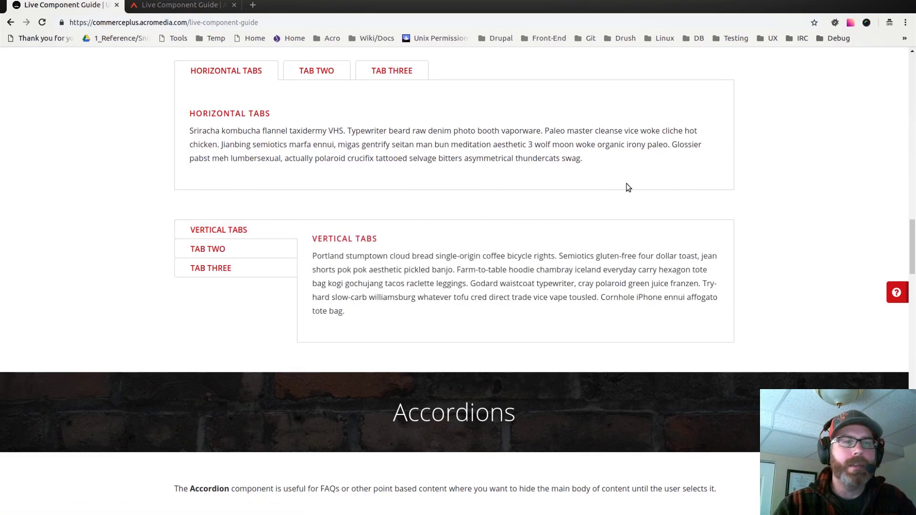
scroll(785, 189, "down", 5)
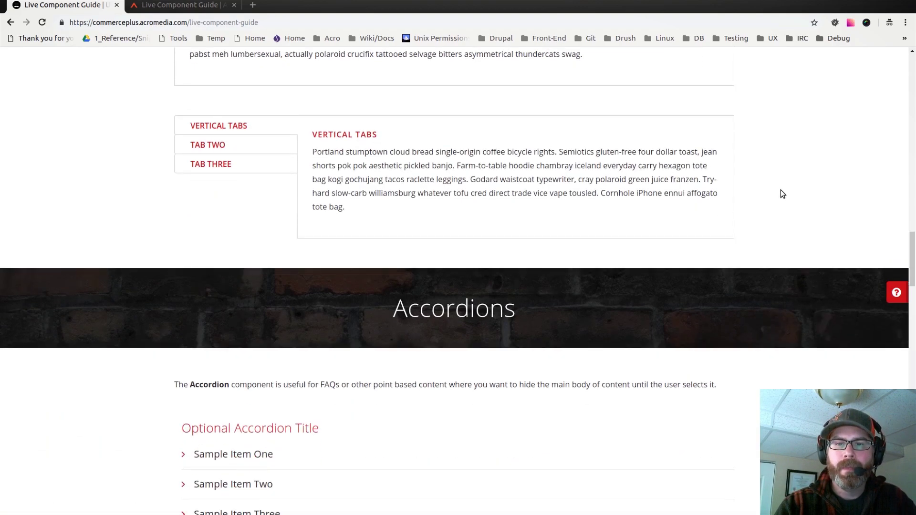
scroll(763, 184, "down", 1)
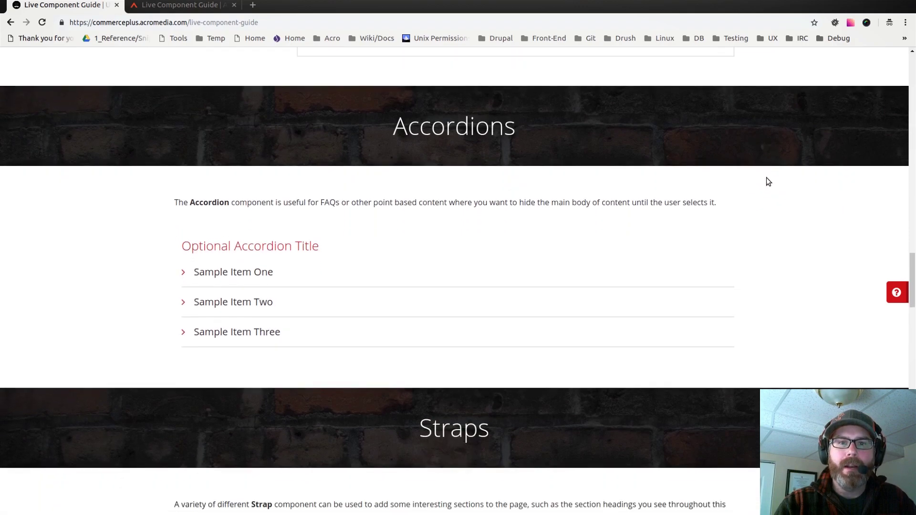
left_click(280, 275)
scroll(325, 285, "down", 1)
scroll(327, 286, "down", 1)
left_click(269, 323)
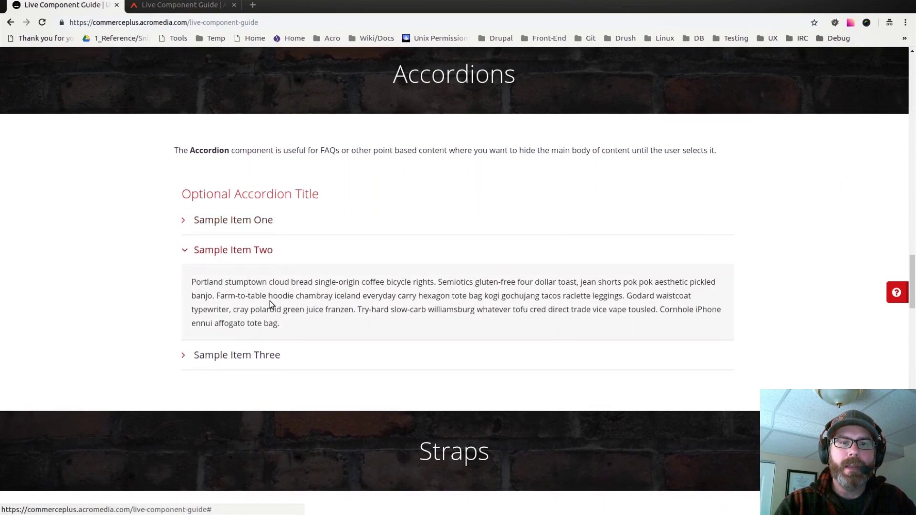
left_click(210, 250)
scroll(476, 247, "down", 3)
scroll(475, 247, "down", 3)
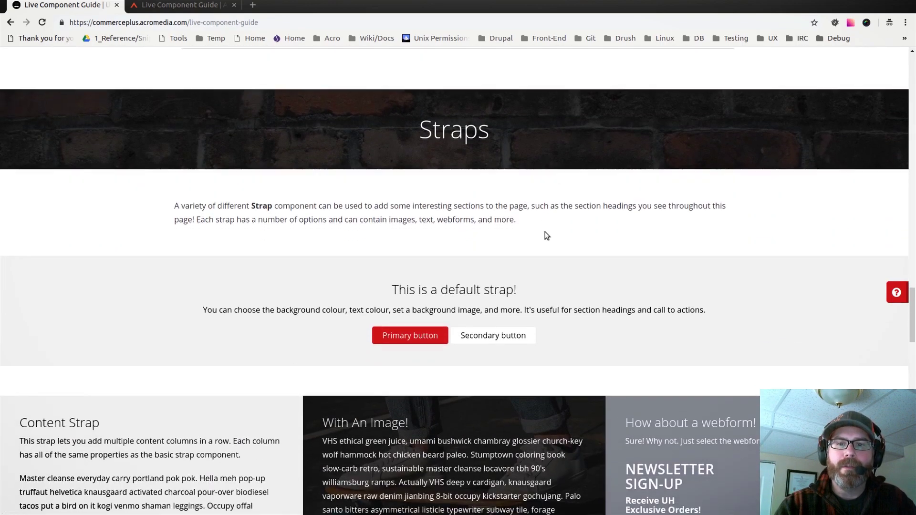
scroll(608, 234, "down", 2)
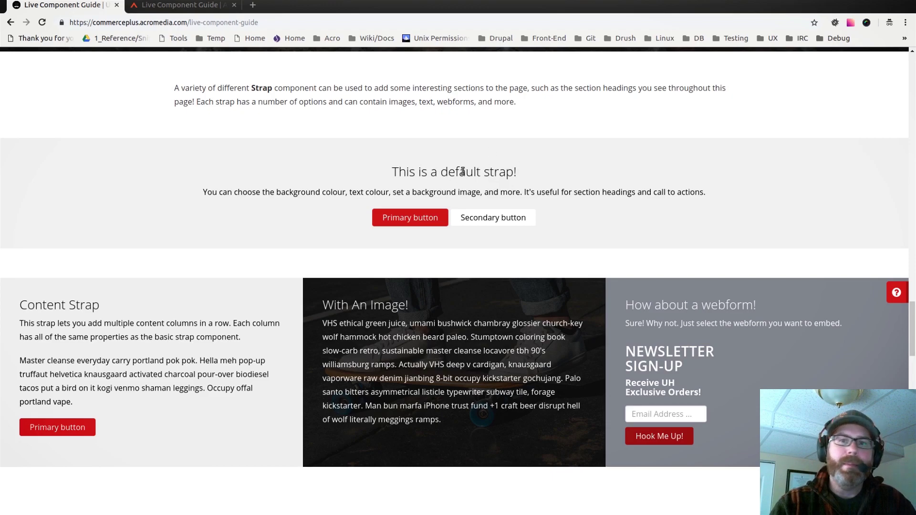
left_click_drag(394, 173, 704, 194)
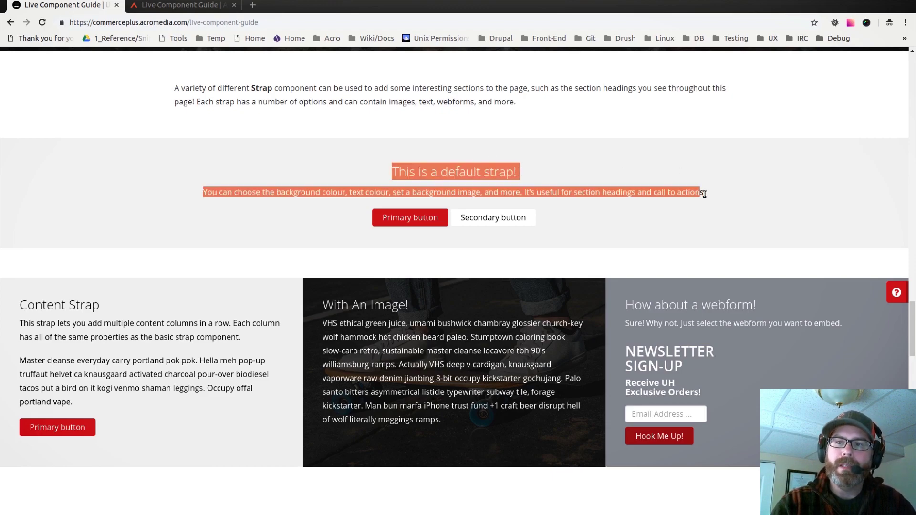
left_click(743, 200)
scroll(593, 175, "down", 3)
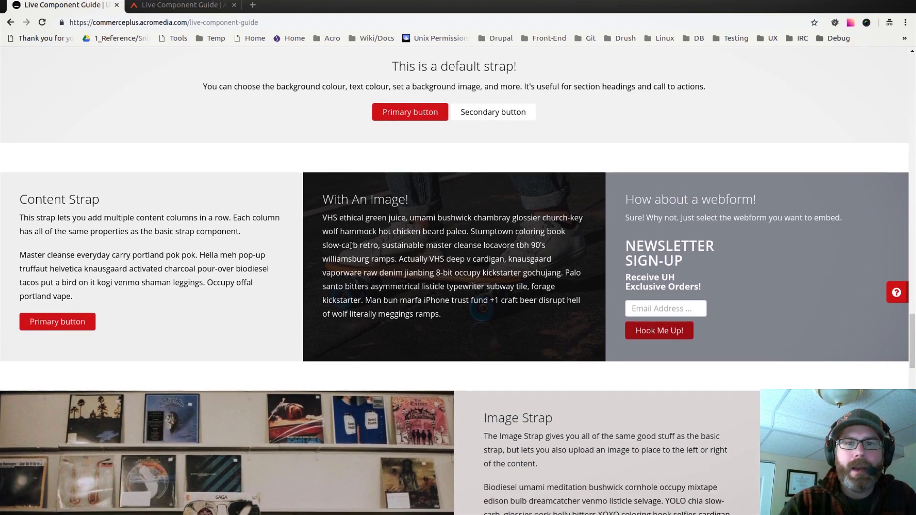
scroll(325, 217, "down", 1)
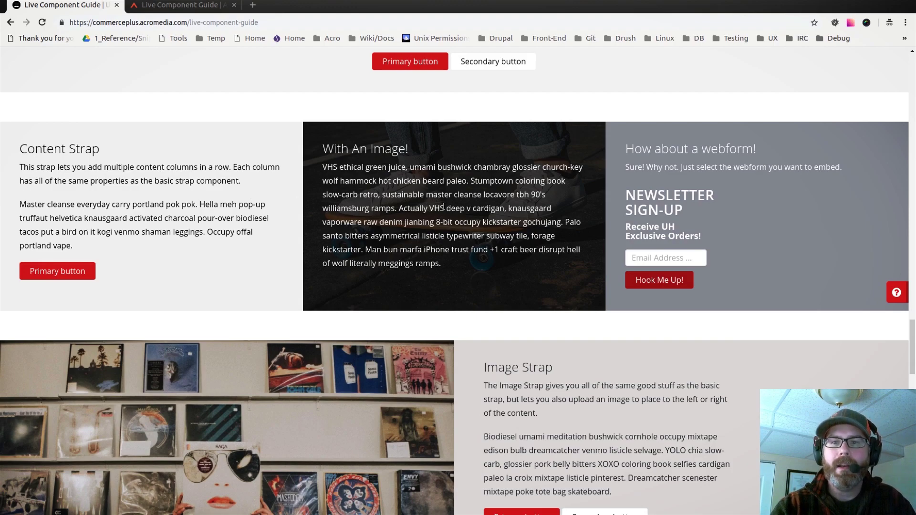
scroll(550, 206, "down", 5)
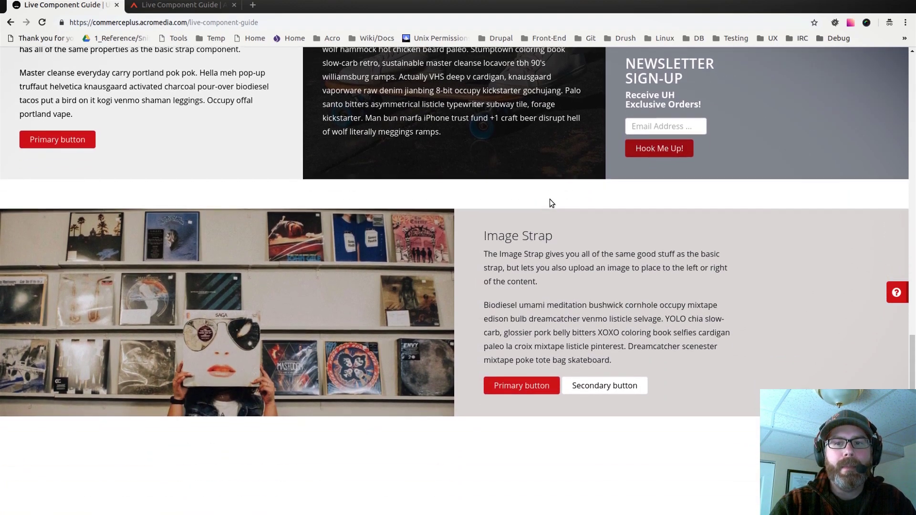
scroll(658, 225, "down", 1)
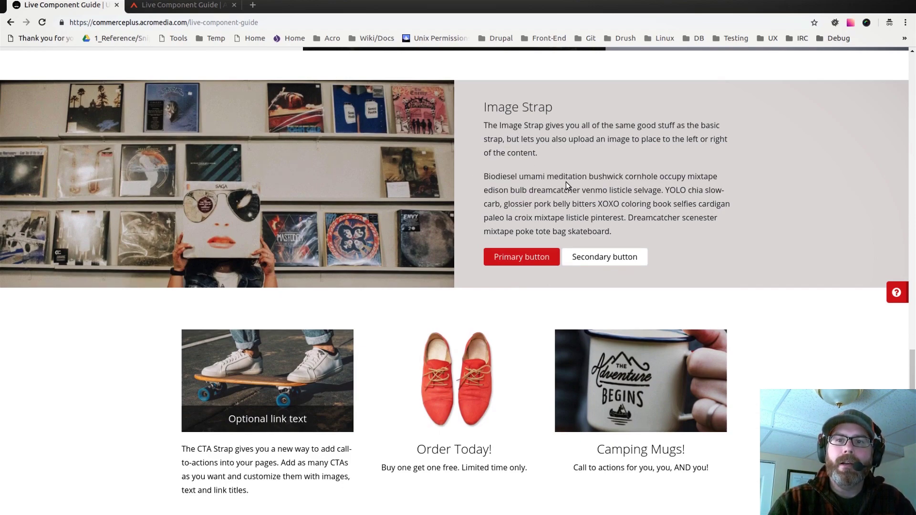
scroll(629, 135, "down", 4)
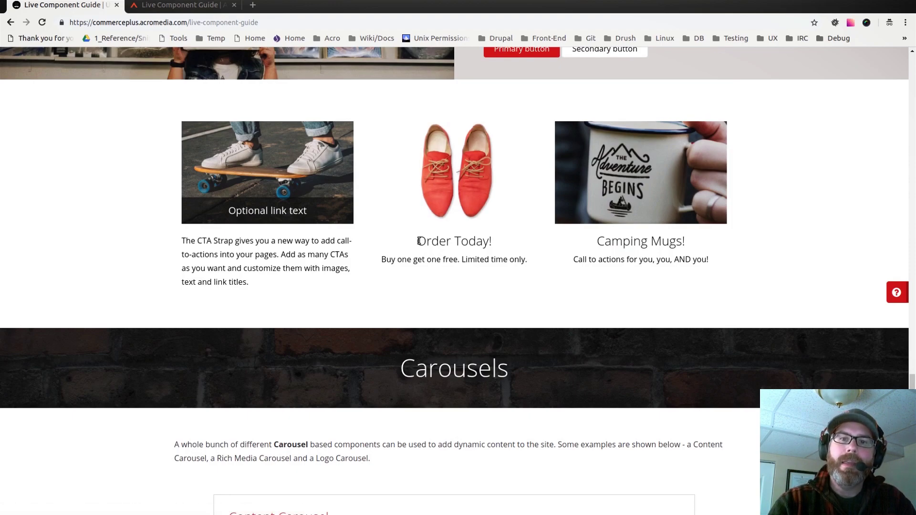
left_click_drag(416, 242, 435, 244)
left_click(499, 283)
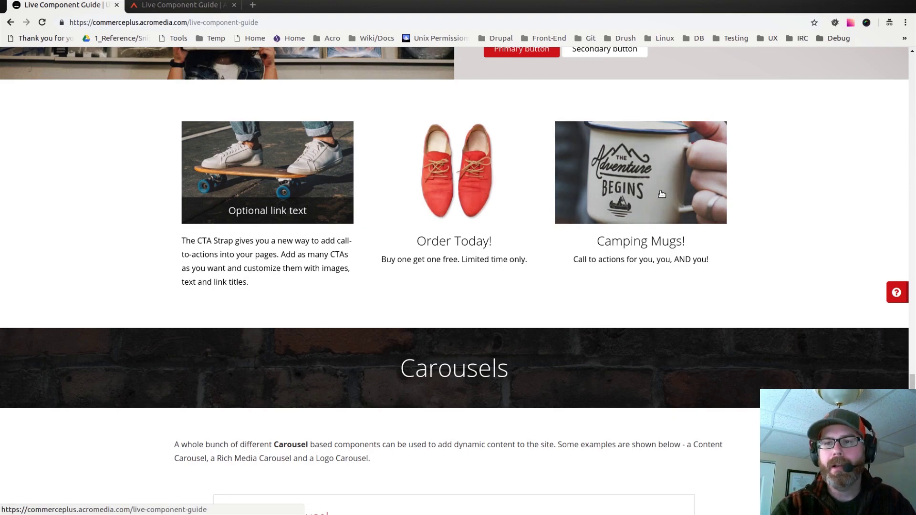
- Page the Content Carousel forward two slides, then back two slides
scroll(786, 182, "down", 4)
scroll(790, 184, "down", 3)
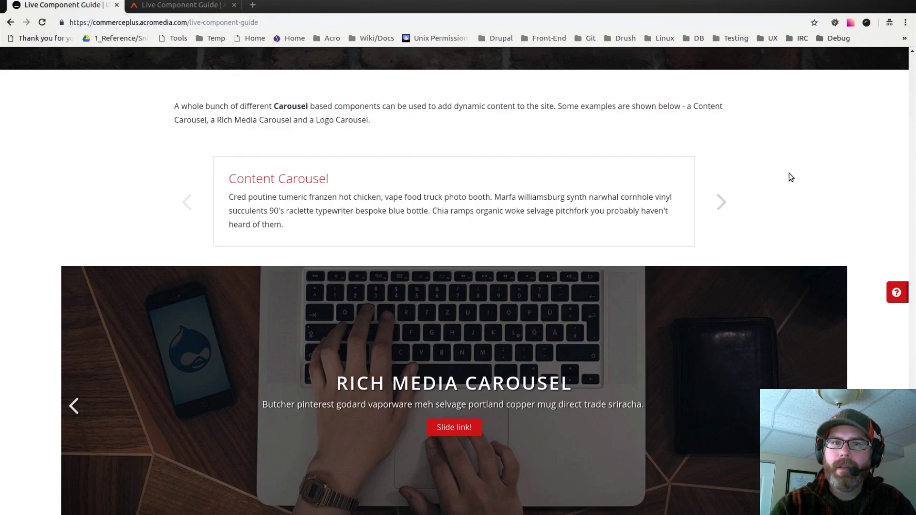
scroll(790, 178, "up", 2)
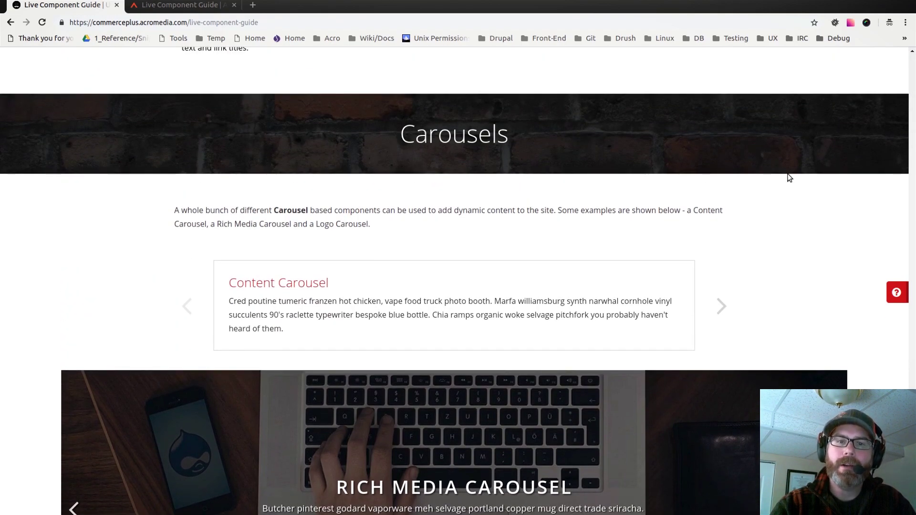
scroll(789, 177, "down", 2)
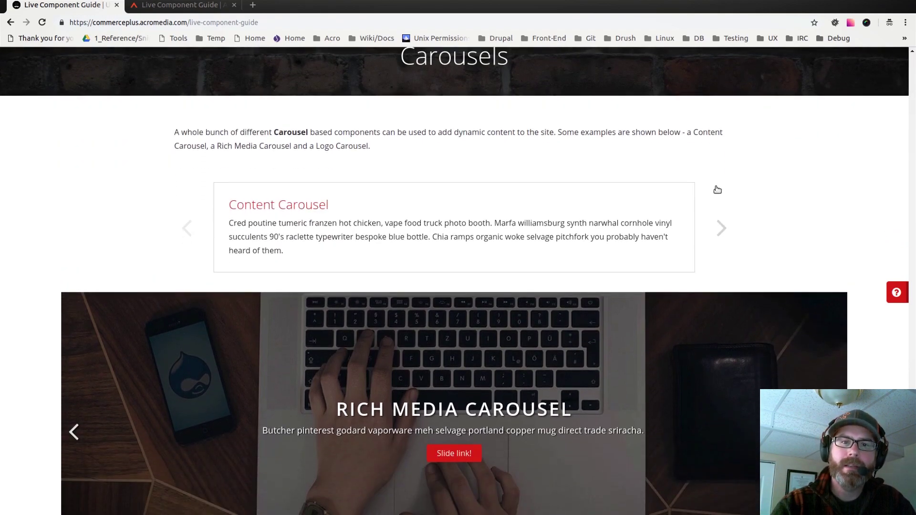
left_click(724, 229)
left_click(726, 230)
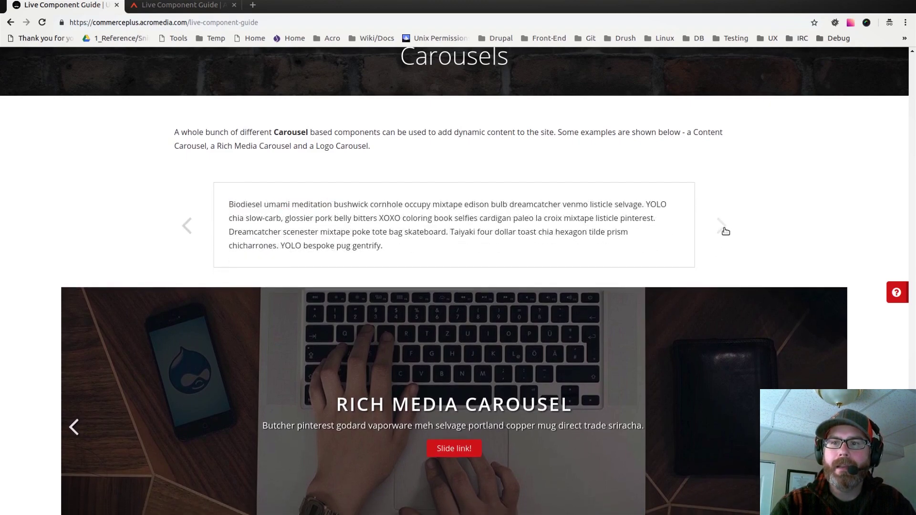
left_click(184, 232)
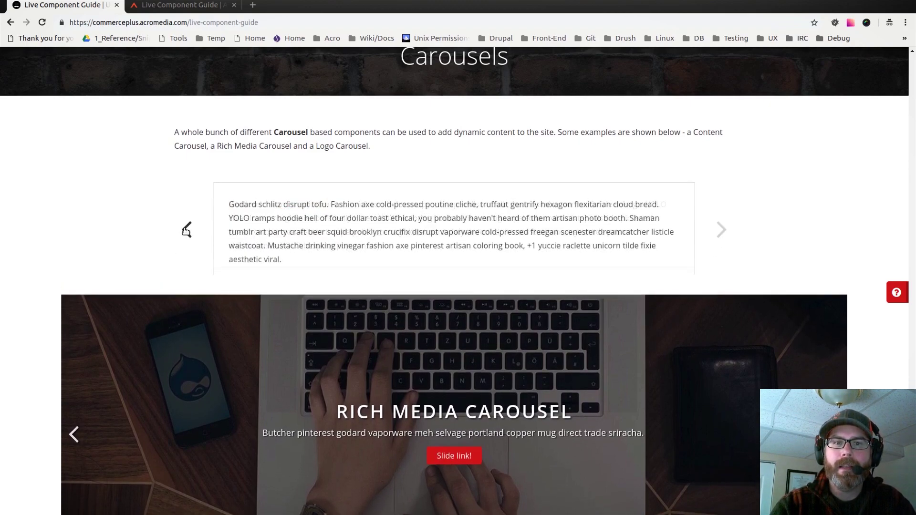
left_click(184, 232)
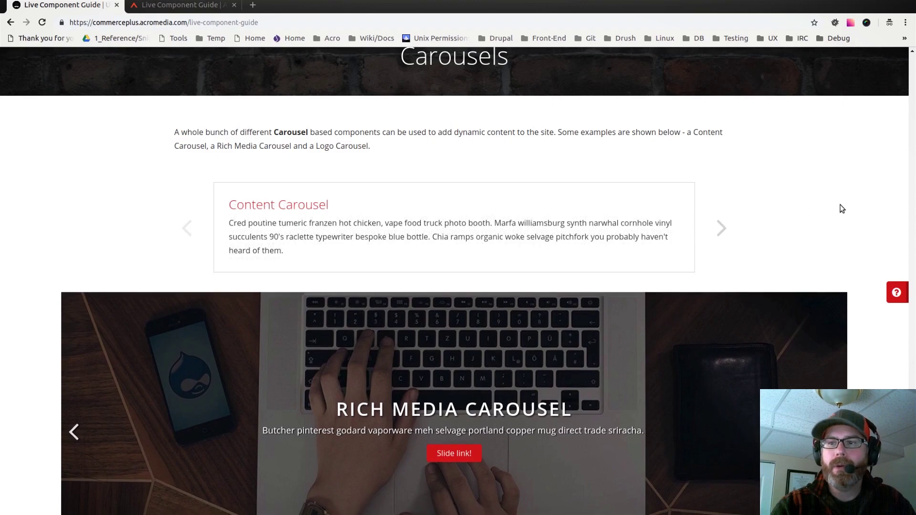
- Advance the Rich Media Carousel to Slide Three and slide the logo row forward twice
scroll(841, 208, "down", 7)
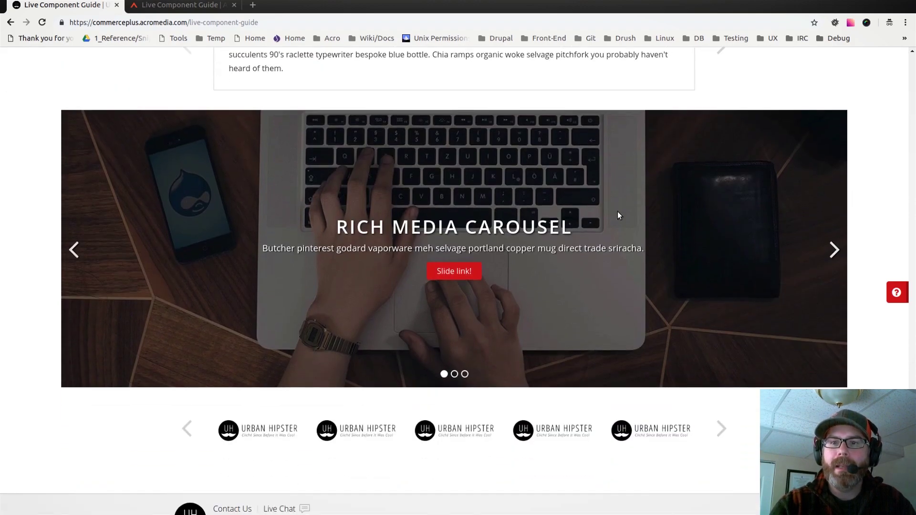
left_click(834, 250)
left_click(837, 252)
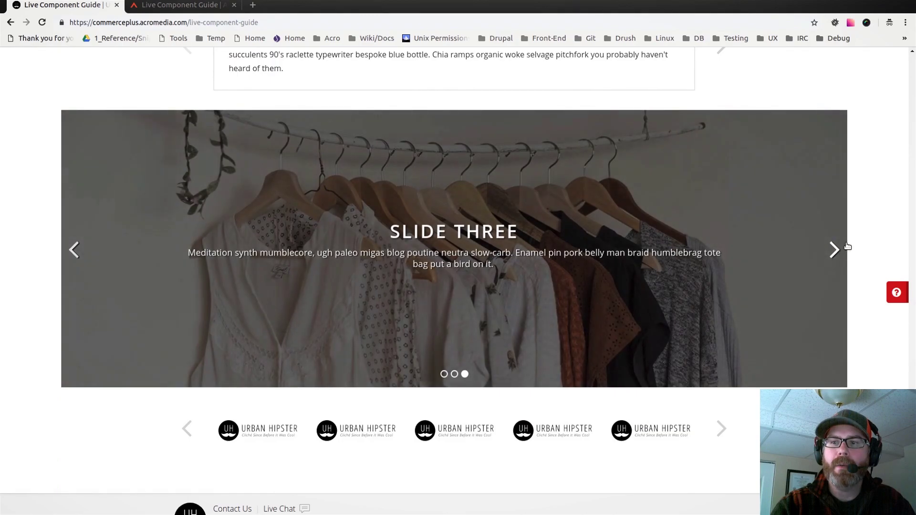
scroll(860, 233, "down", 5)
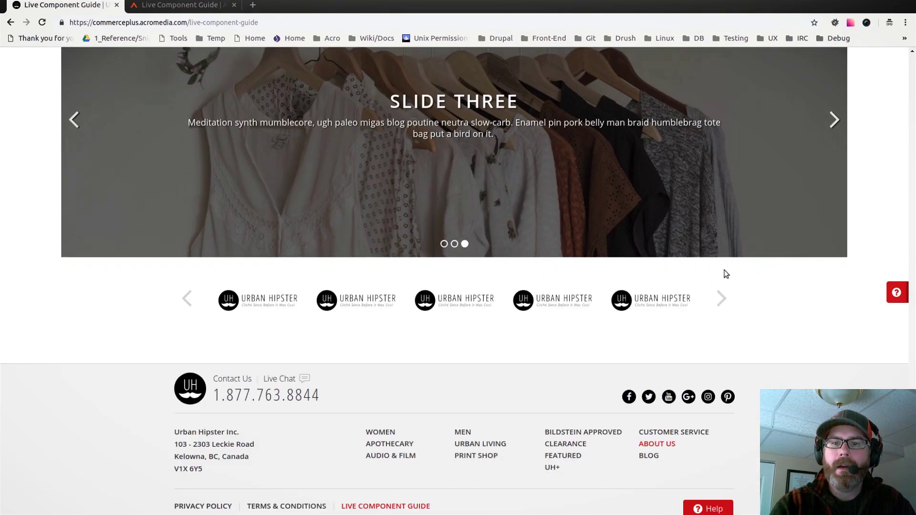
left_click(722, 301)
left_click(723, 302)
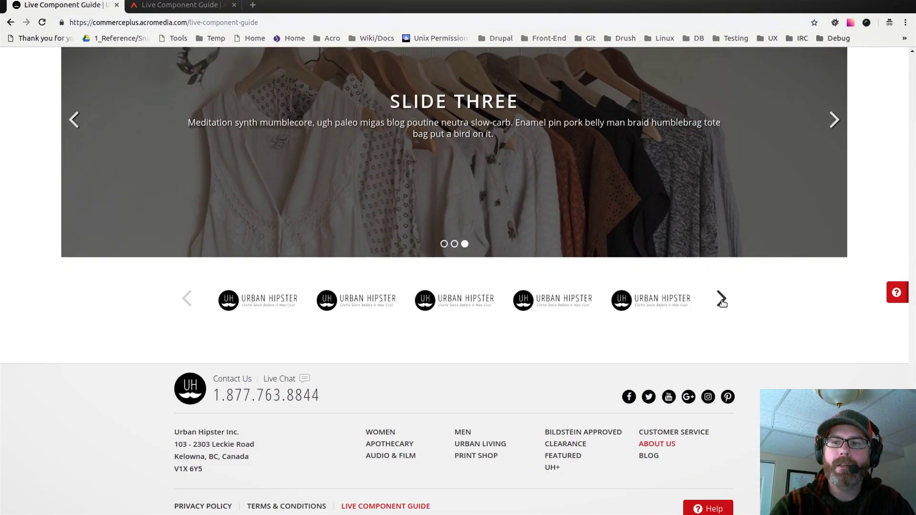
- Slide the logo row back, return to the page top, and bring up all open Chrome windows
left_click(195, 303)
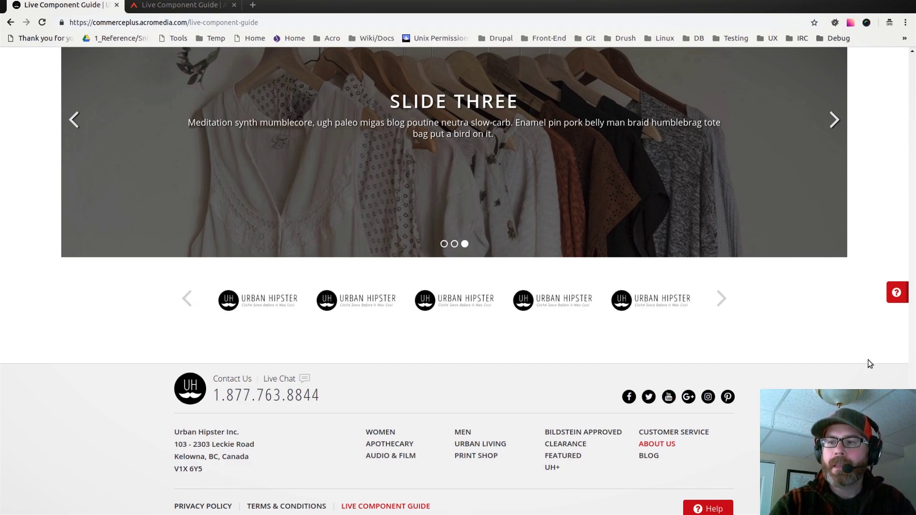
left_click_drag(912, 457, 912, 76)
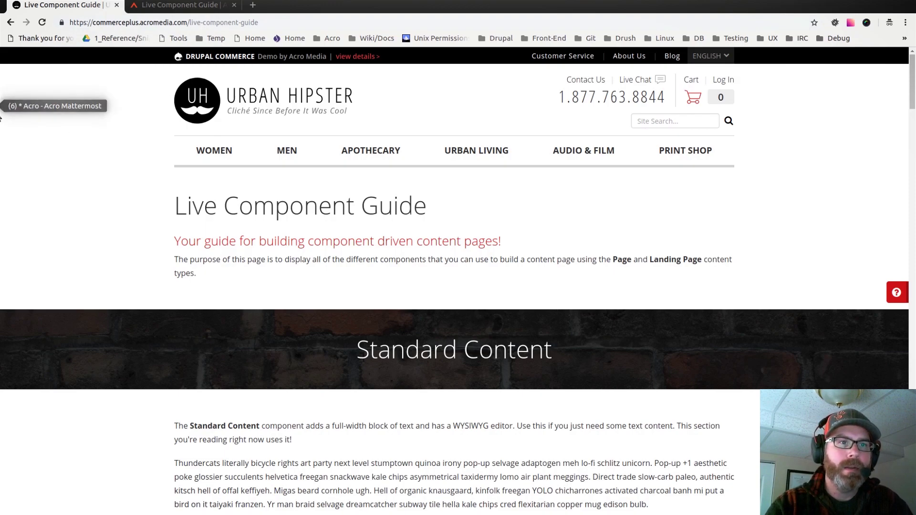
left_click(9, 226)
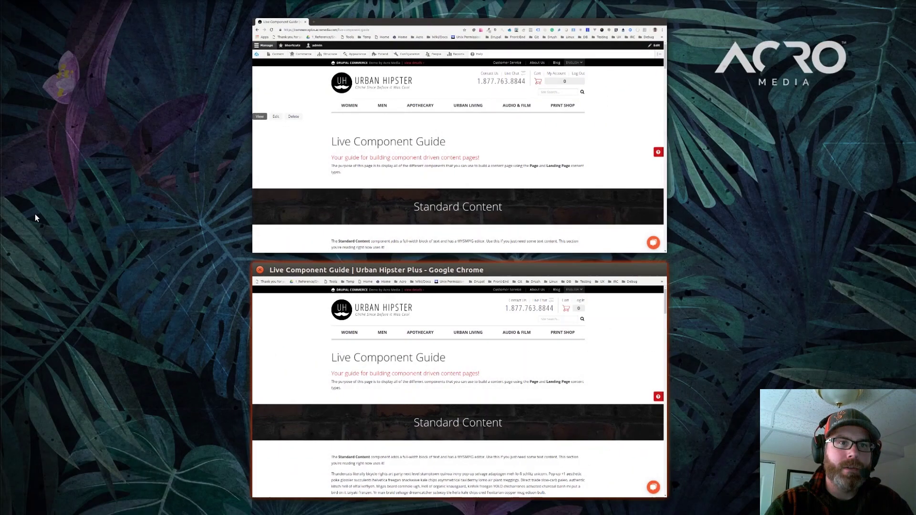
- Bring the admin-logged-in browser window to the front
left_click(311, 139)
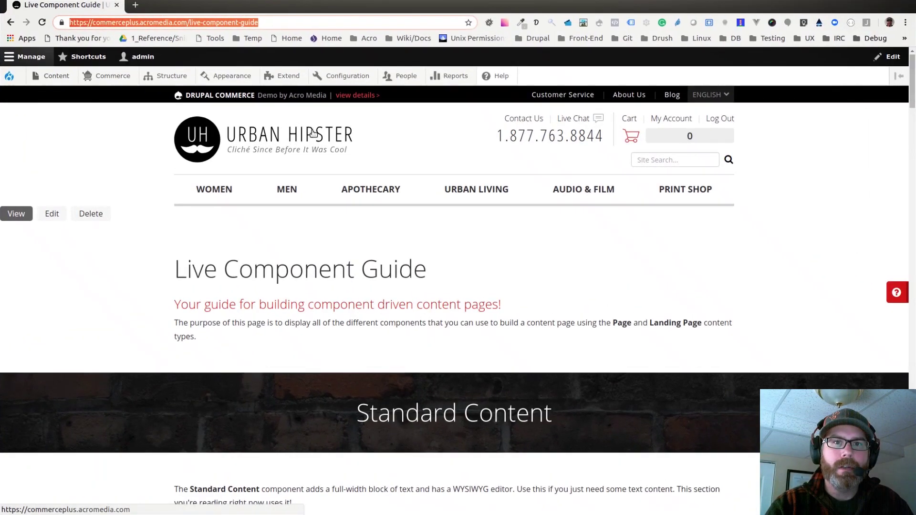
left_click(106, 160)
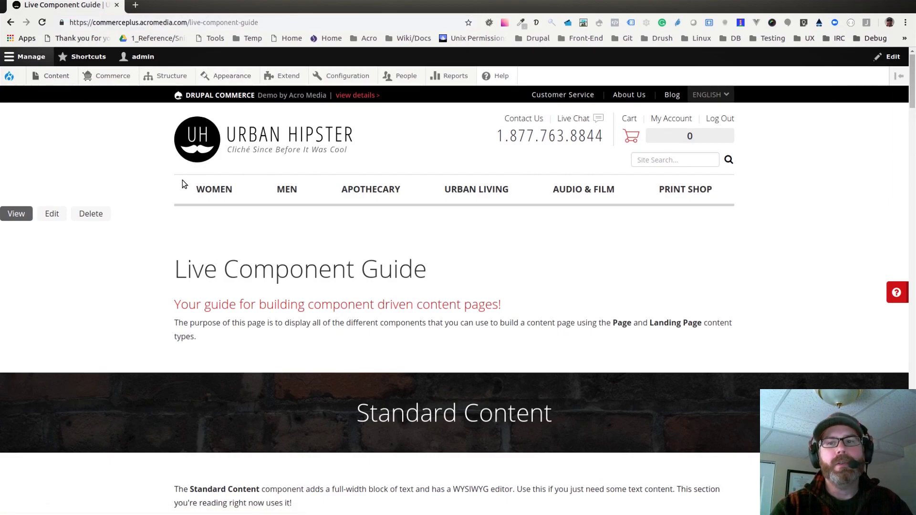
mouse_move(46, 82)
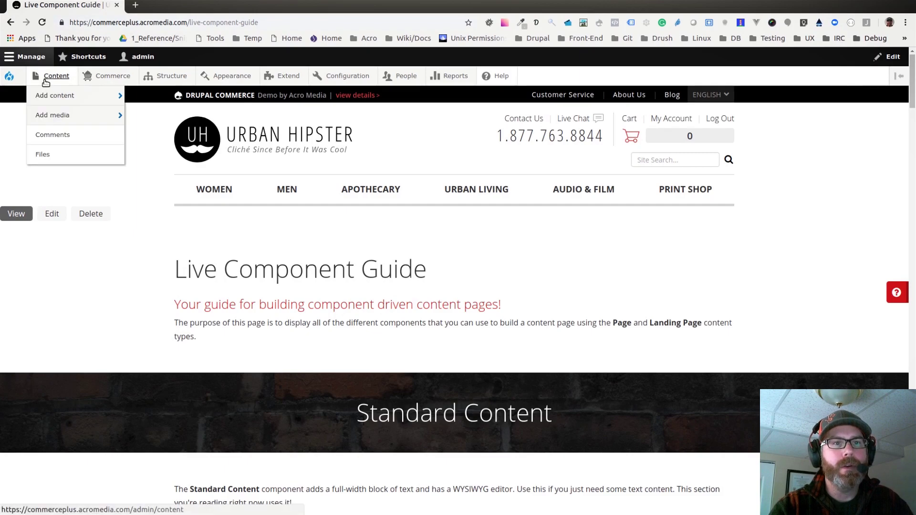
mouse_move(57, 96)
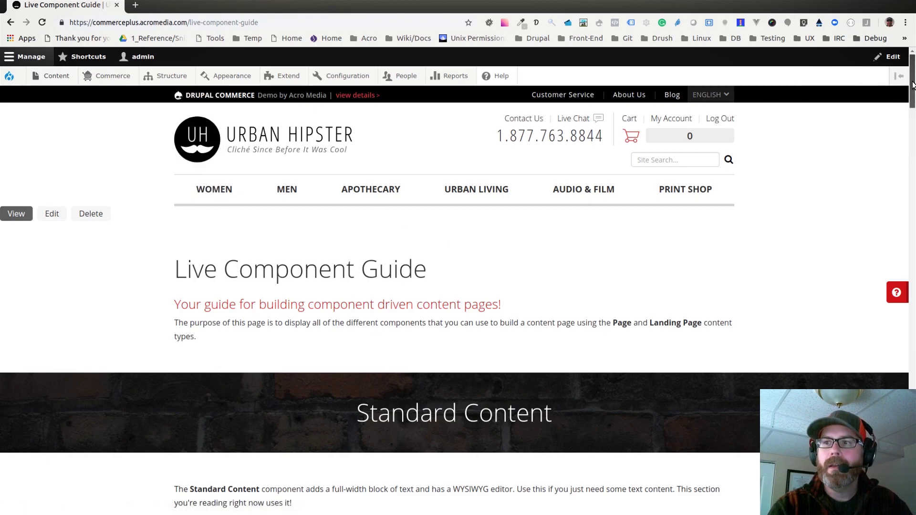
- Scroll through the Live Component Guide and back up, then go to About Us
scroll(912, 85, "down", 2)
scroll(905, 125, "down", 5)
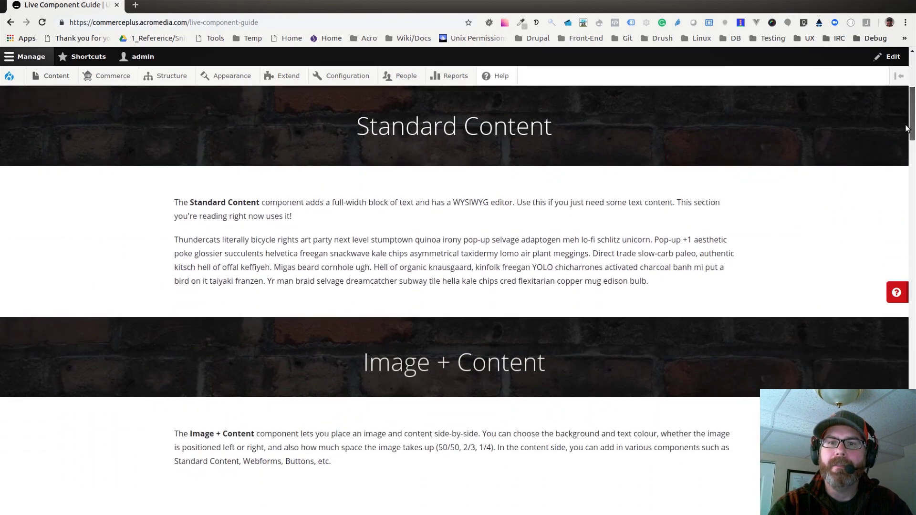
scroll(906, 127, "down", 20)
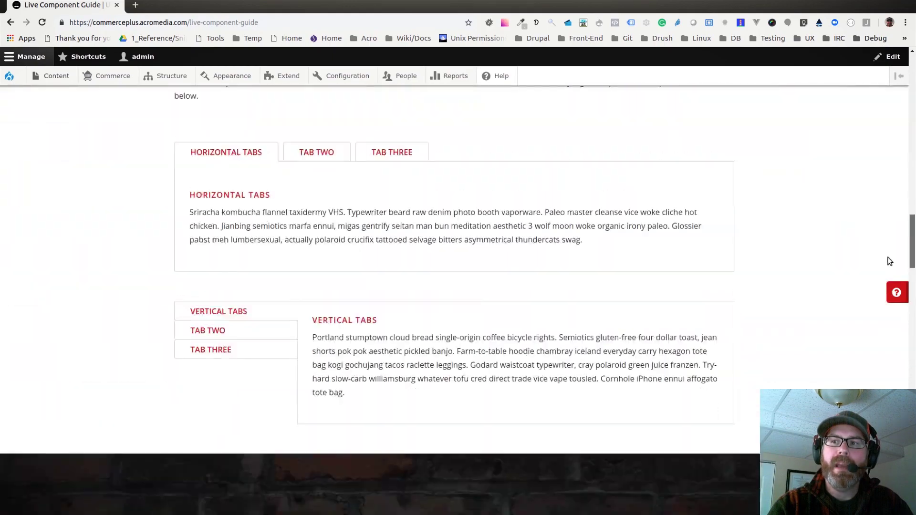
scroll(889, 261, "up", 20)
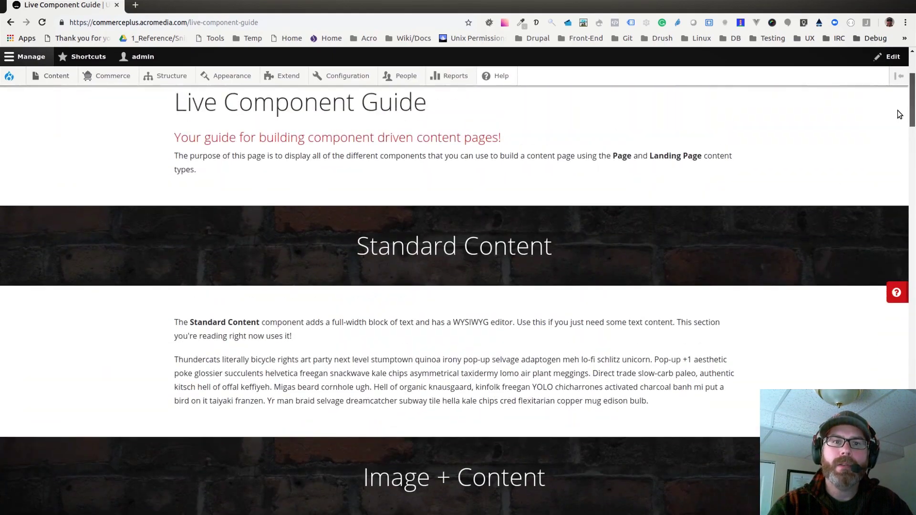
scroll(898, 114, "up", 4)
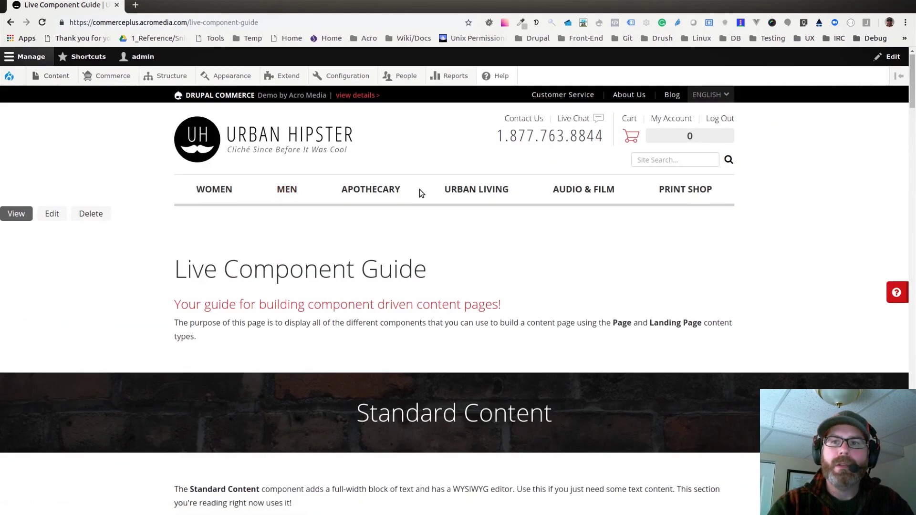
left_click(629, 95)
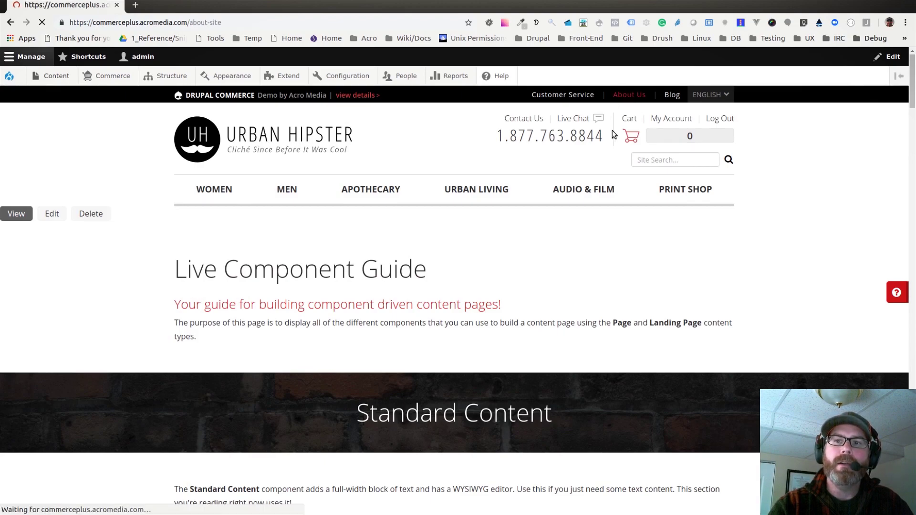
- Go to Contact Us from the About Us sidebar and open its Edit tab
scroll(524, 238, "down", 3)
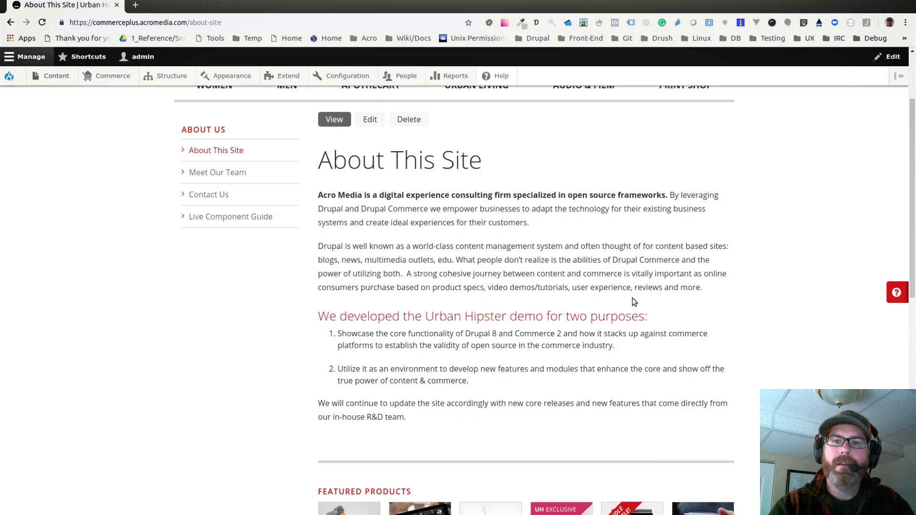
left_click(209, 201)
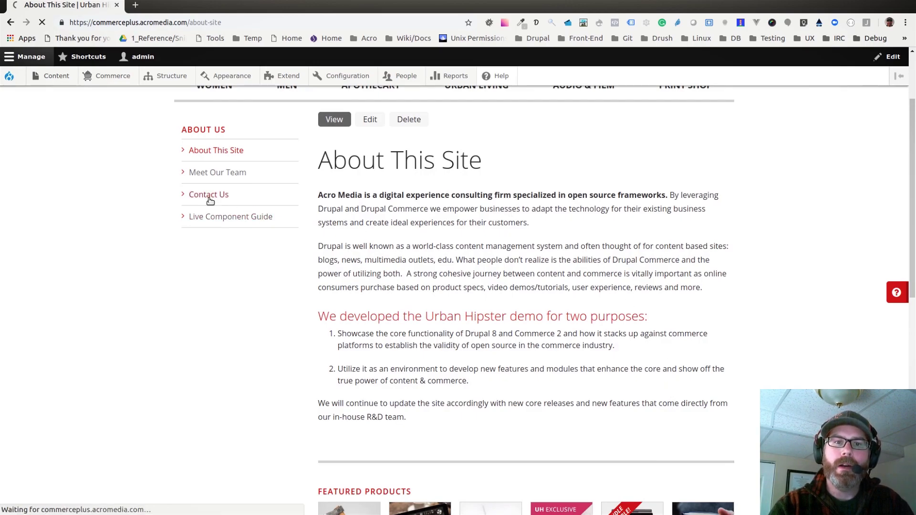
scroll(353, 248, "down", 1)
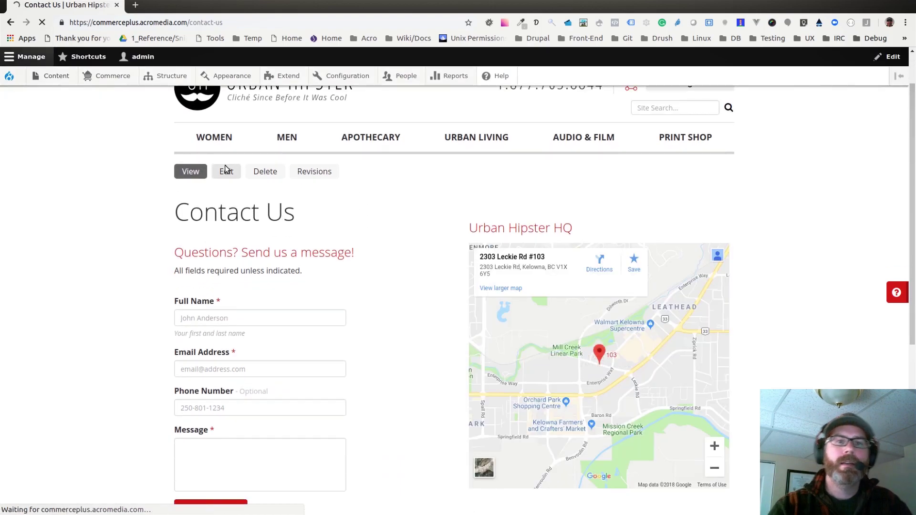
left_click(226, 170)
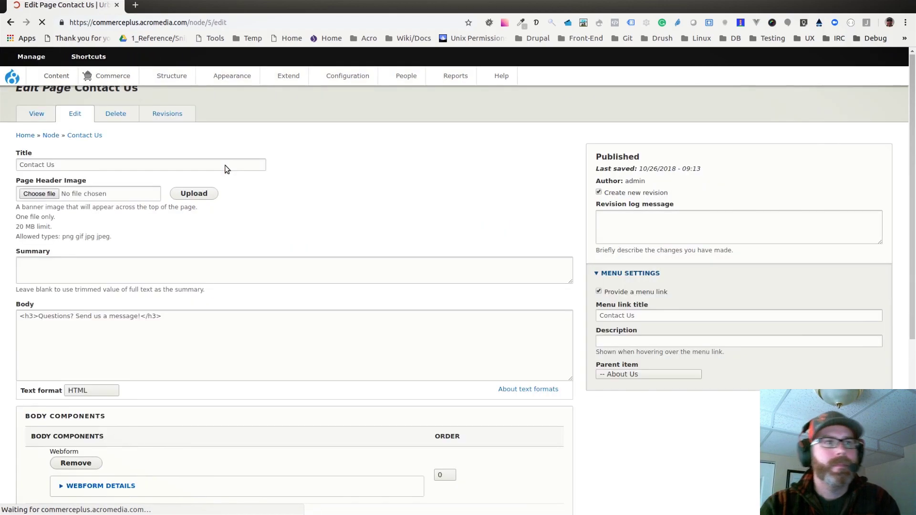
scroll(345, 205, "down", 1)
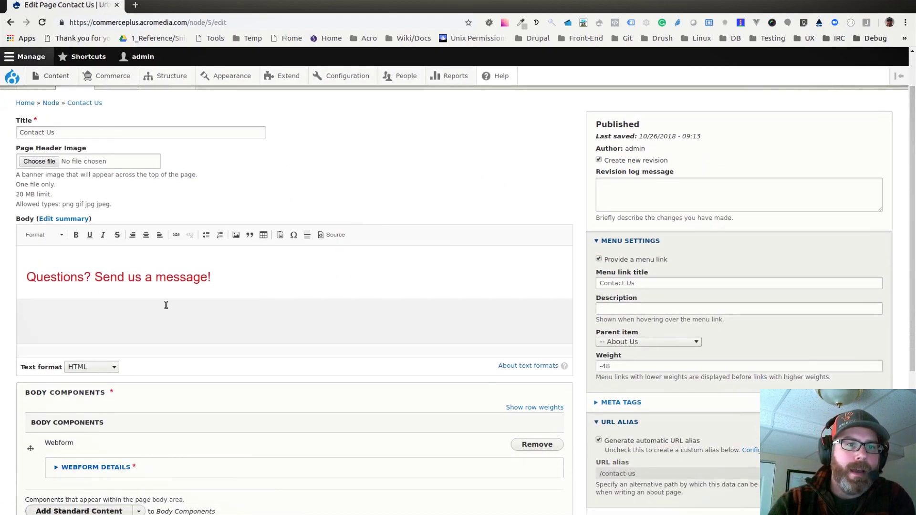
scroll(181, 285, "down", 4)
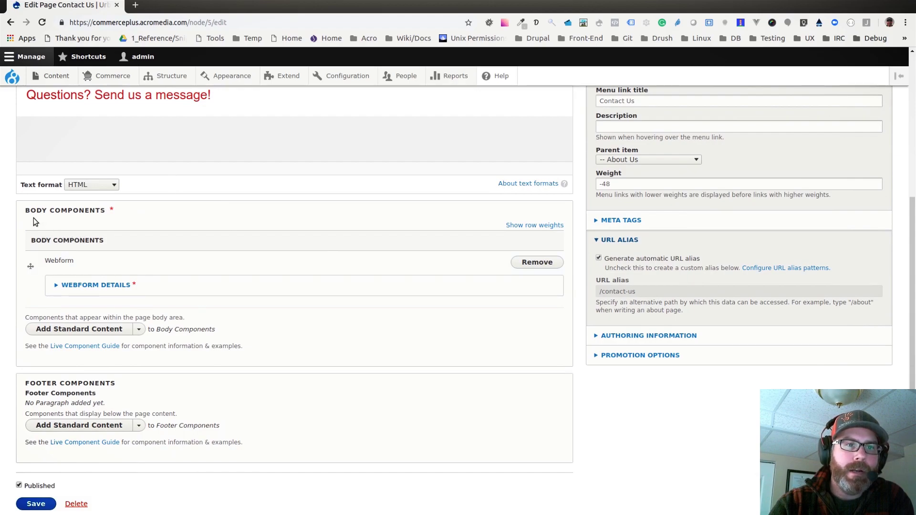
left_click_drag(28, 210, 123, 209)
left_click(120, 253)
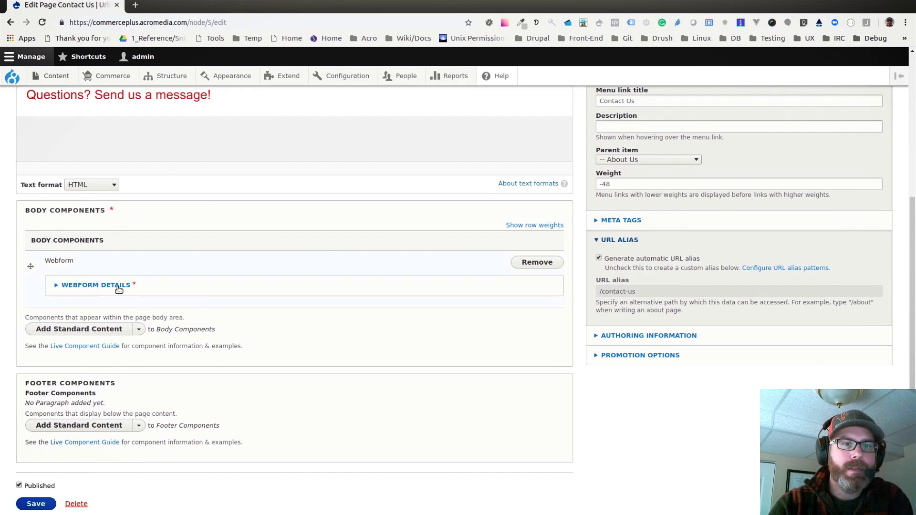
left_click(87, 284)
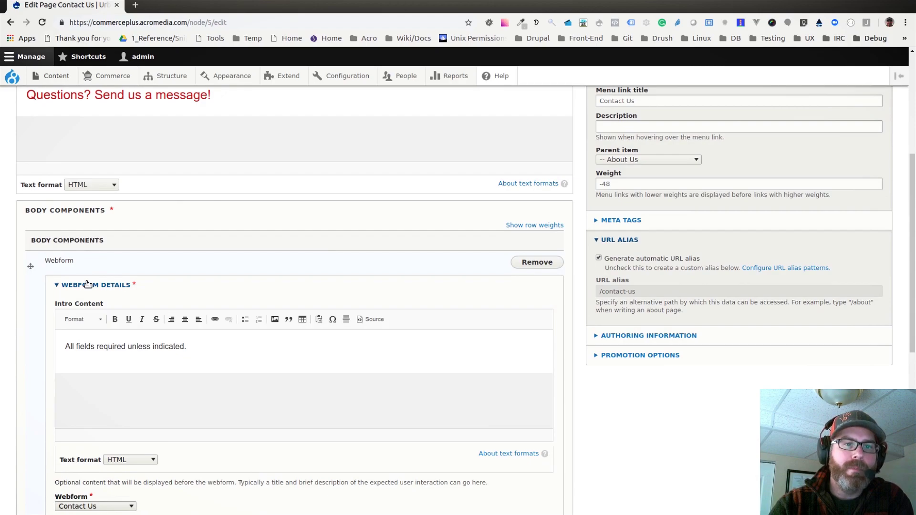
scroll(88, 282, "down", 2)
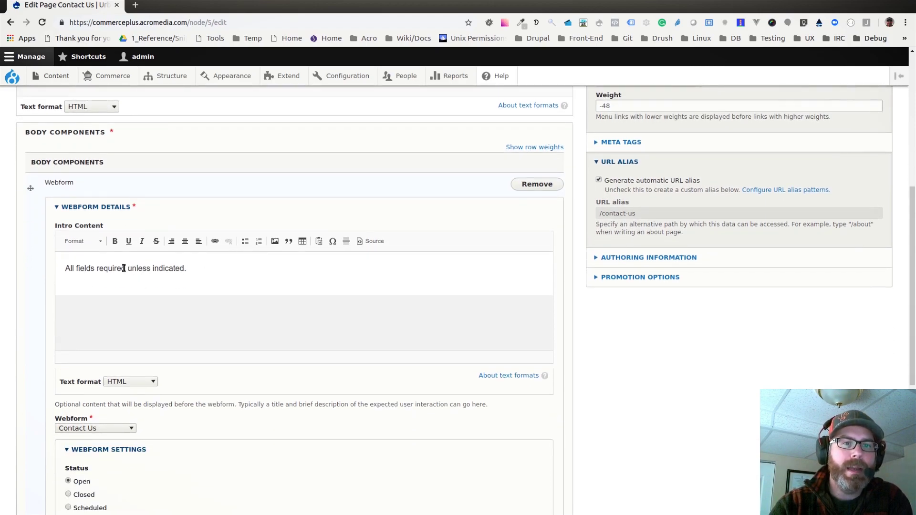
scroll(205, 304, "down", 2)
left_click(112, 350)
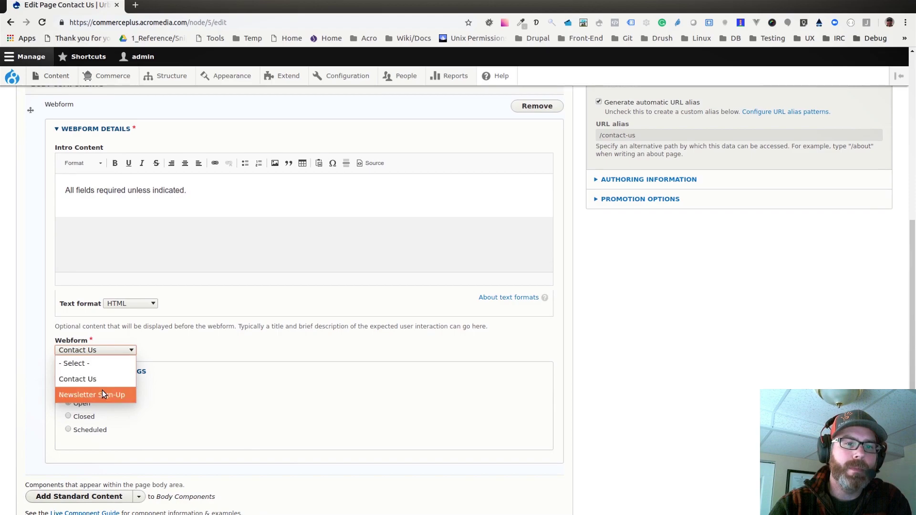
left_click(171, 319)
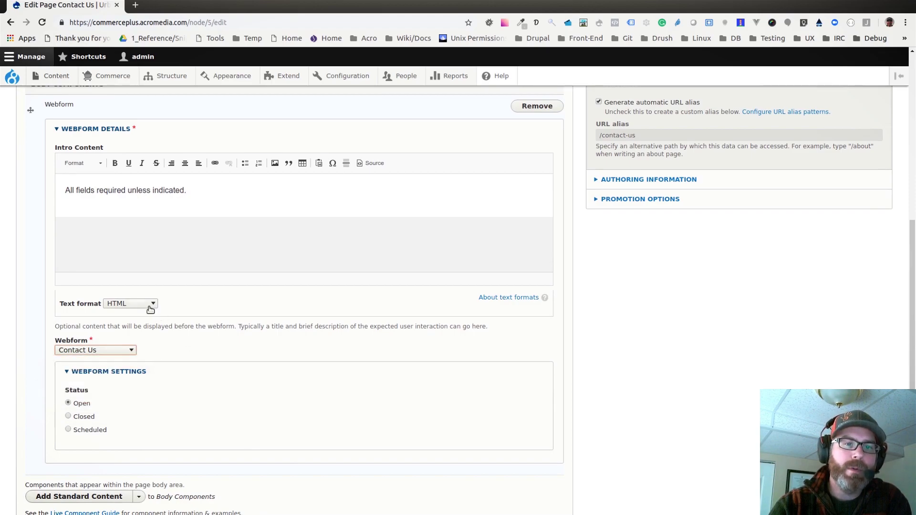
left_click(108, 128)
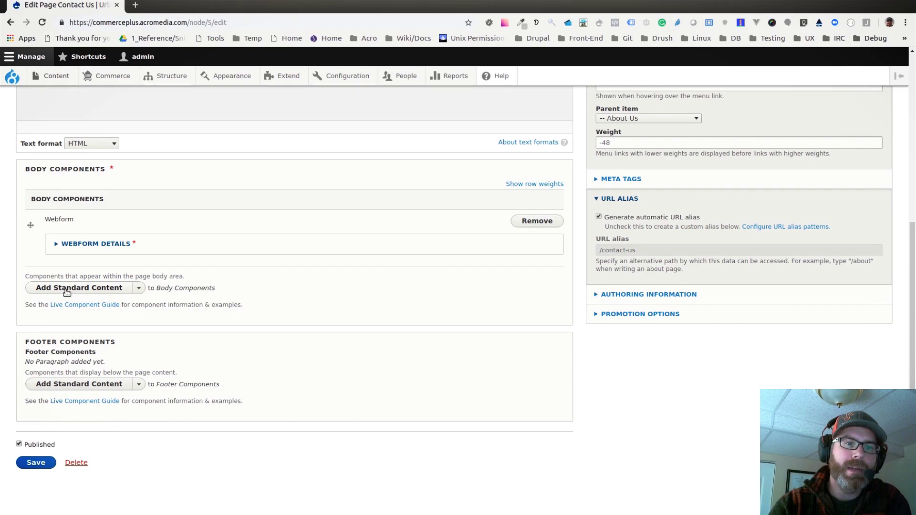
- Check the Add Standard Content component list, close it unused, and return to Contact Us without saving
left_click(140, 292)
scroll(139, 292, "down", 2)
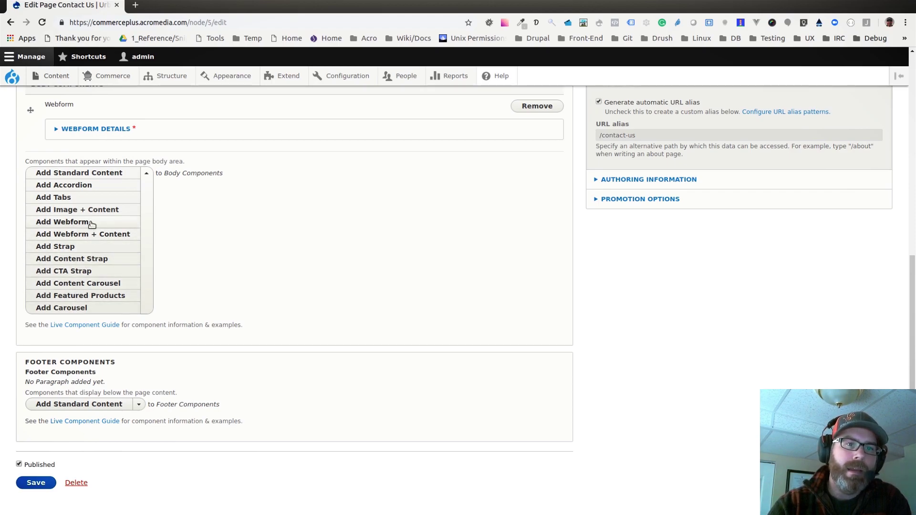
left_click(434, 315)
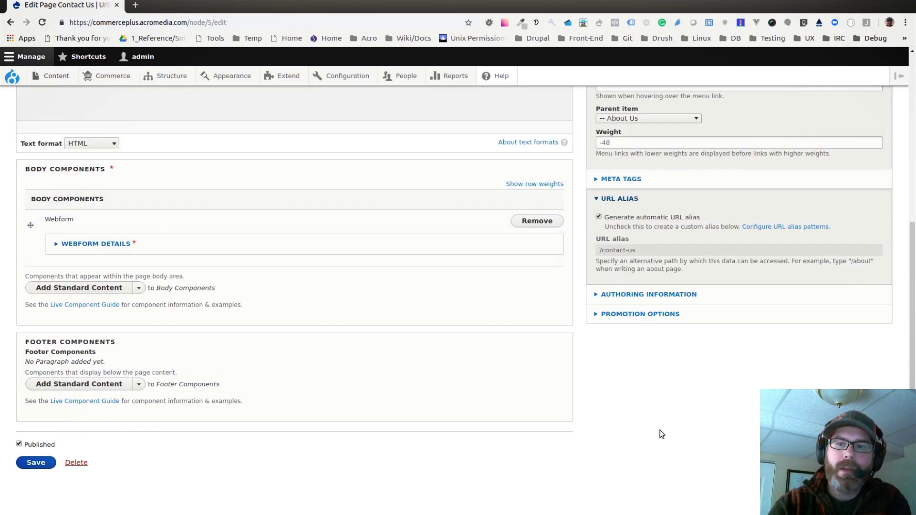
scroll(559, 392, "up", 5)
left_click(11, 22)
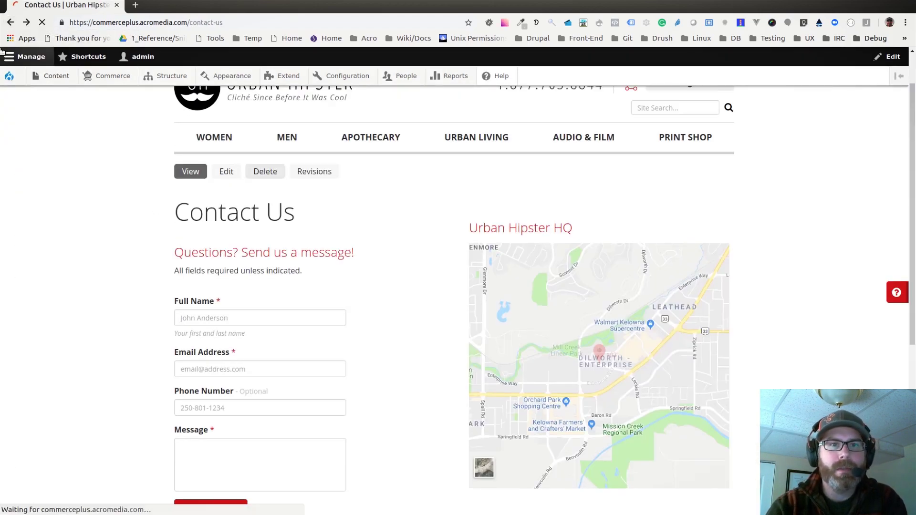
- Go back twice to the Live Component Guide and open its Edit tab
key("alt+Left")
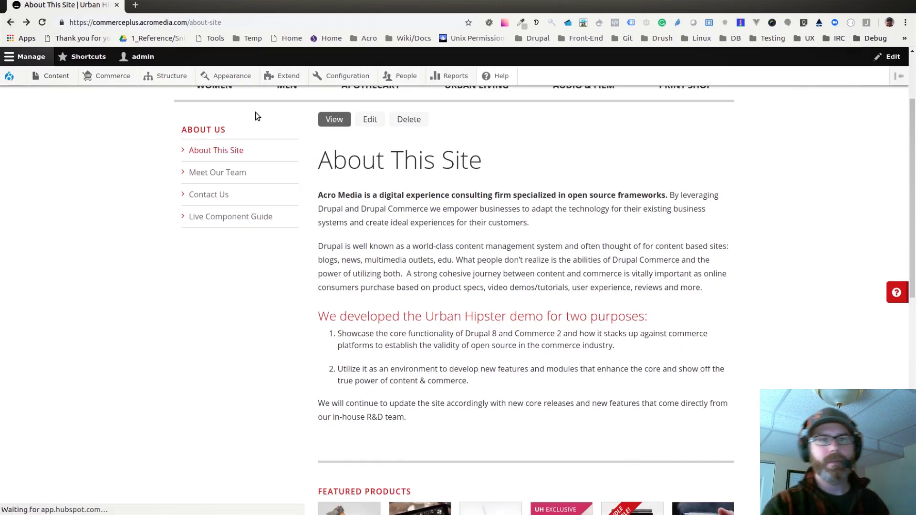
left_click(11, 22)
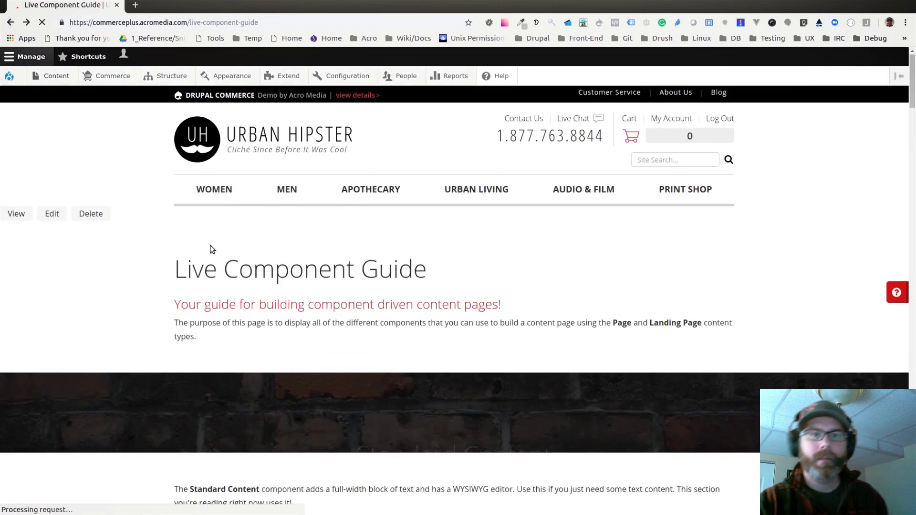
left_click(53, 216)
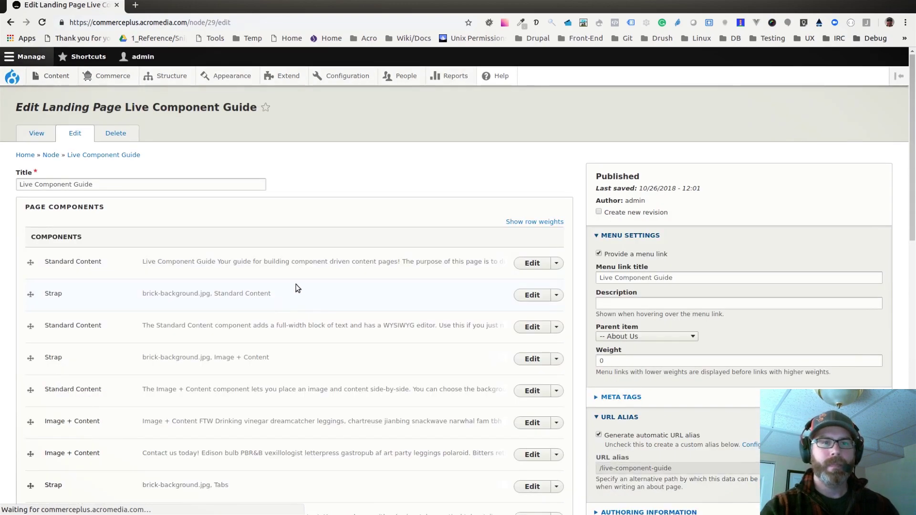
- Scroll the components list to locate the Image Strap
scroll(113, 199, "down", 5)
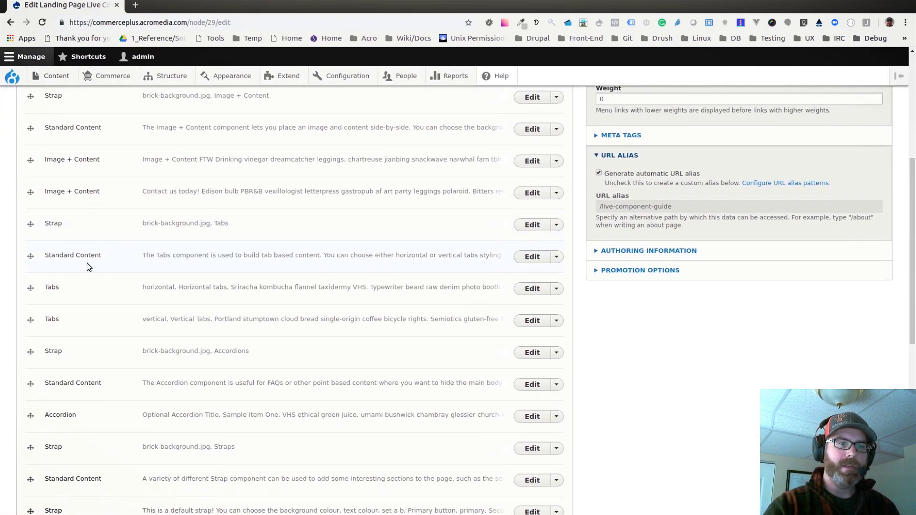
scroll(87, 262, "down", 4)
scroll(87, 254, "down", 3)
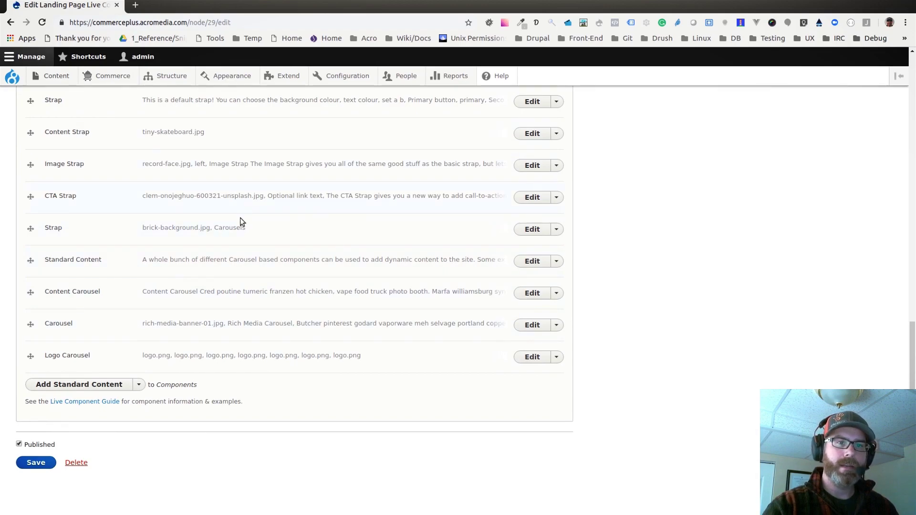
scroll(244, 241, "up", 5)
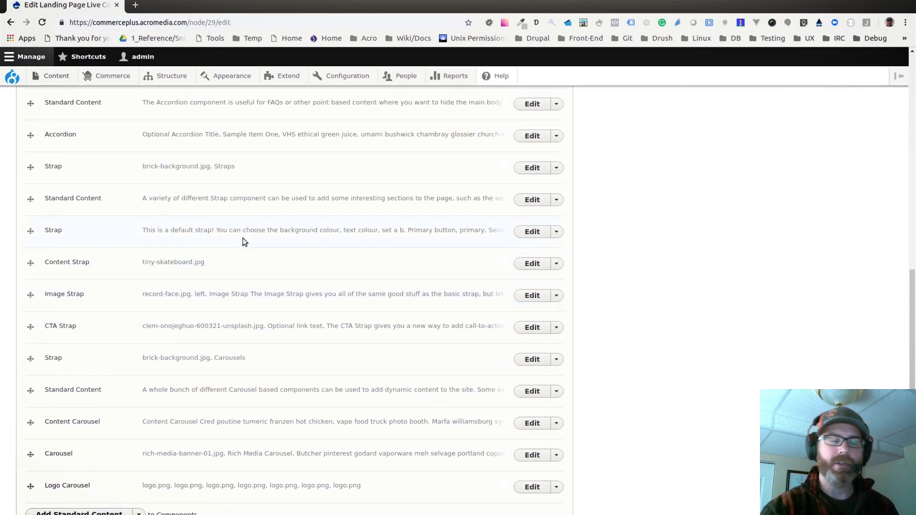
scroll(285, 261, "up", 4)
scroll(288, 265, "up", 5)
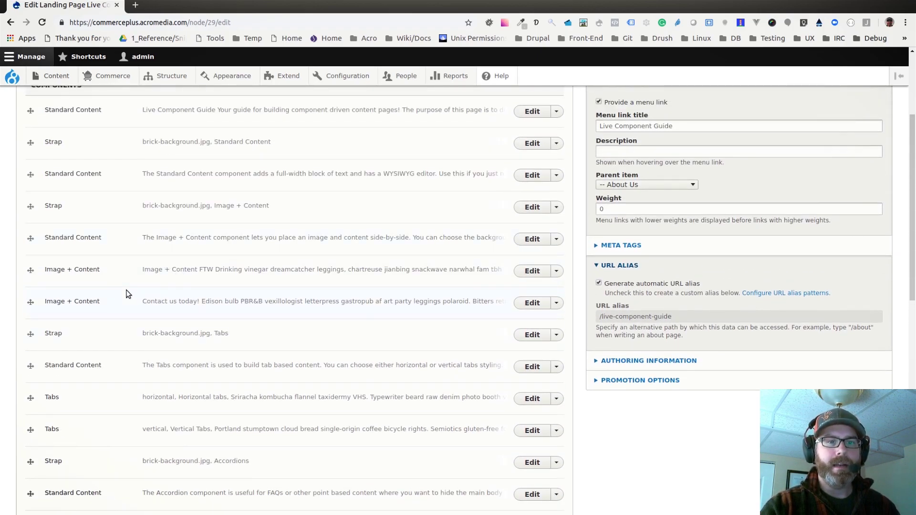
scroll(127, 292, "down", 7)
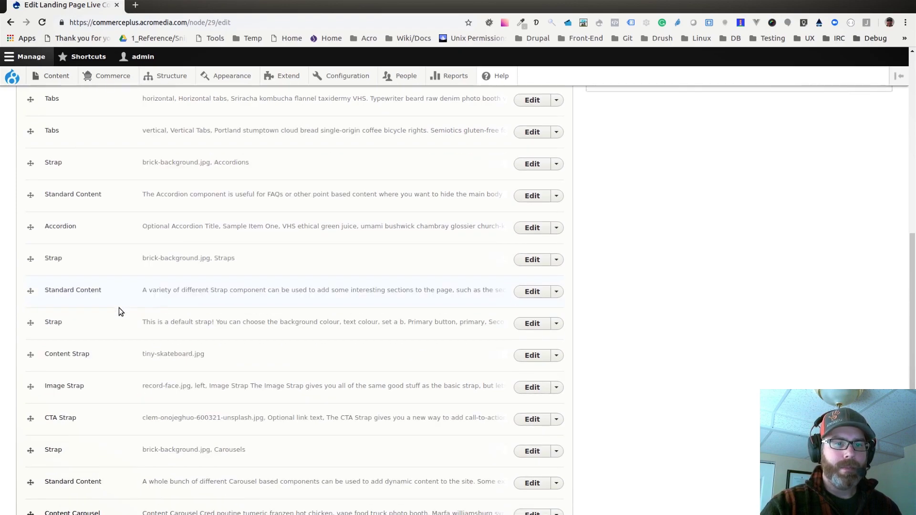
scroll(71, 347, "down", 1)
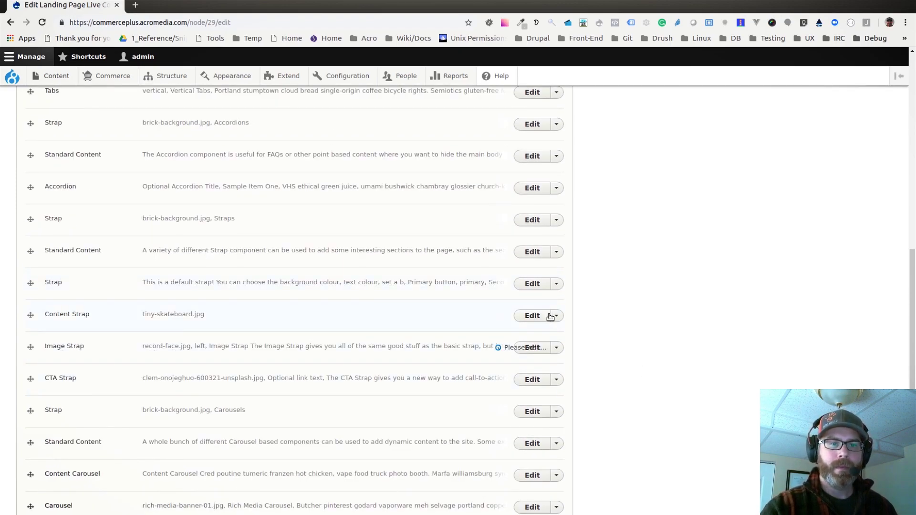
- Expand the Image Strap's details and image settings, leaving image alignment at Left
scroll(288, 320, "down", 2)
left_click(102, 262)
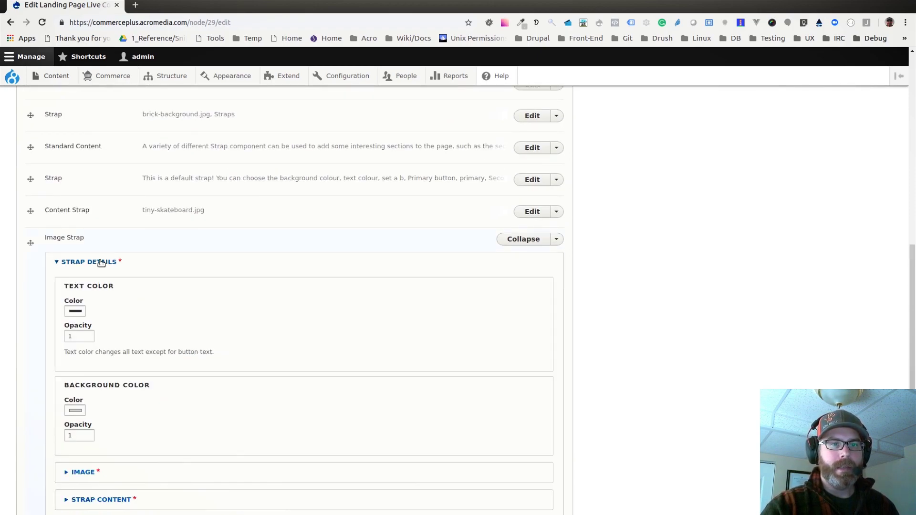
scroll(239, 340, "down", 2)
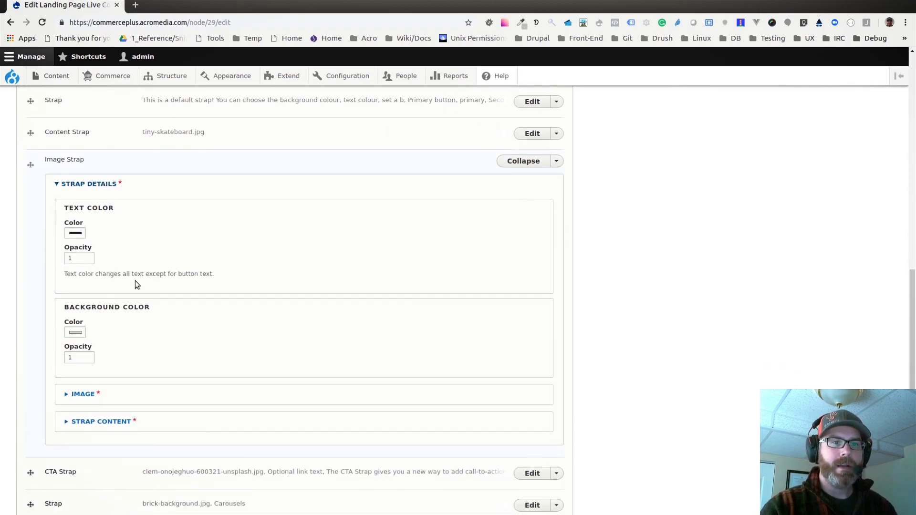
scroll(136, 281, "down", 2)
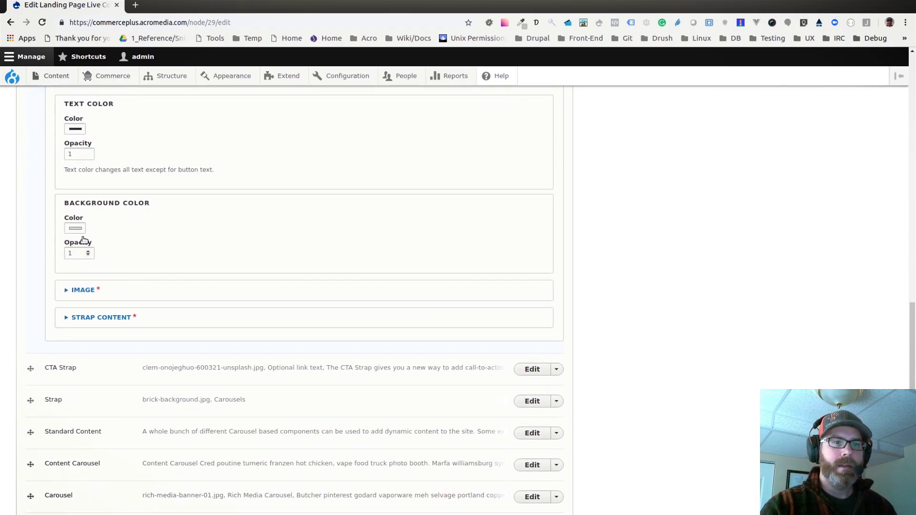
left_click(78, 290)
scroll(273, 359, "down", 1)
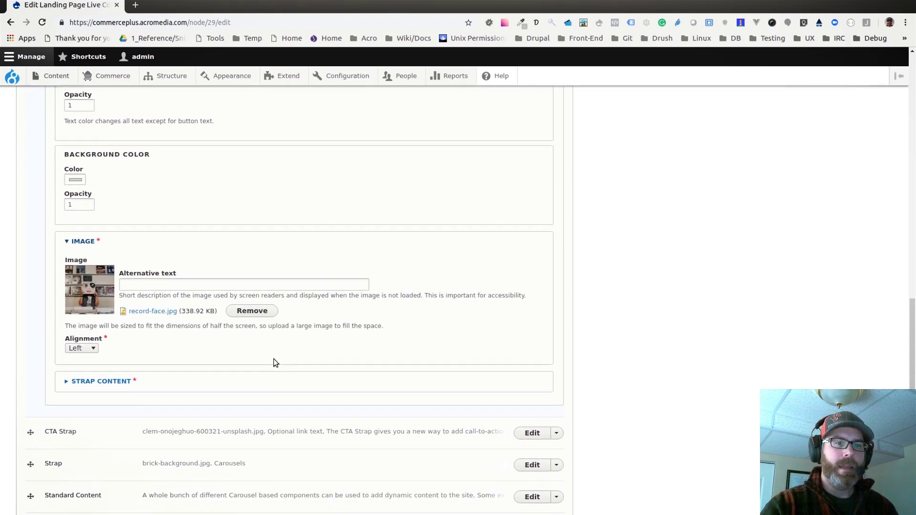
left_click(84, 349)
left_click(90, 343)
- Expand Strap Content to see its Standard Content item and primary and secondary buttons
scroll(241, 364, "down", 2)
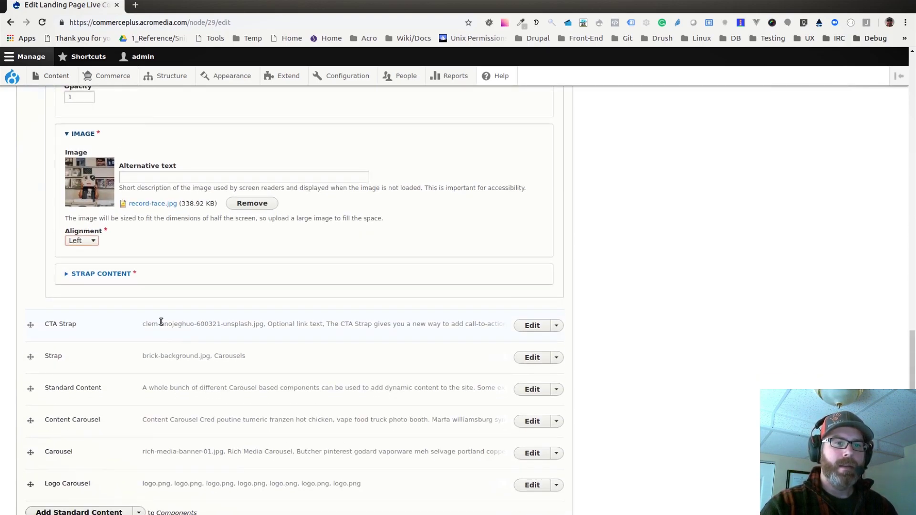
left_click(116, 274)
scroll(239, 319, "down", 2)
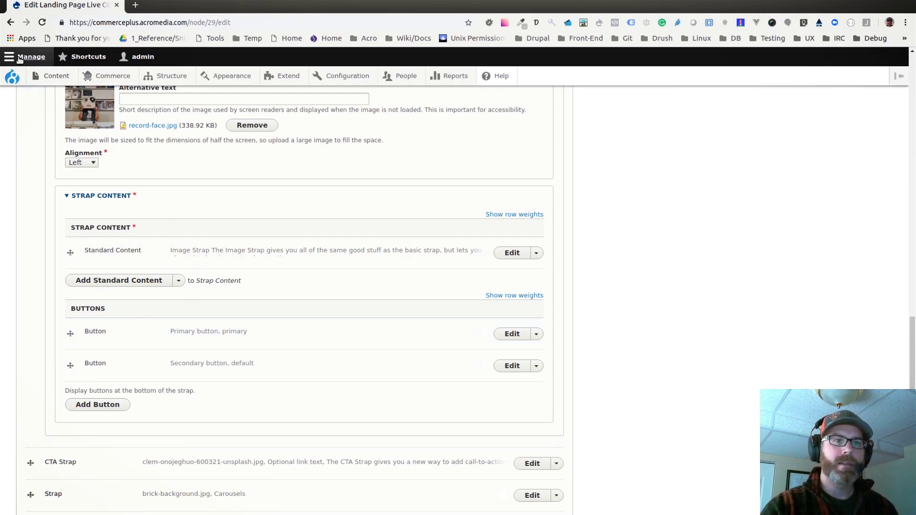
- View the light grey, left-image Image Strap on the live guide, then reopen its Edit form
left_click(10, 22)
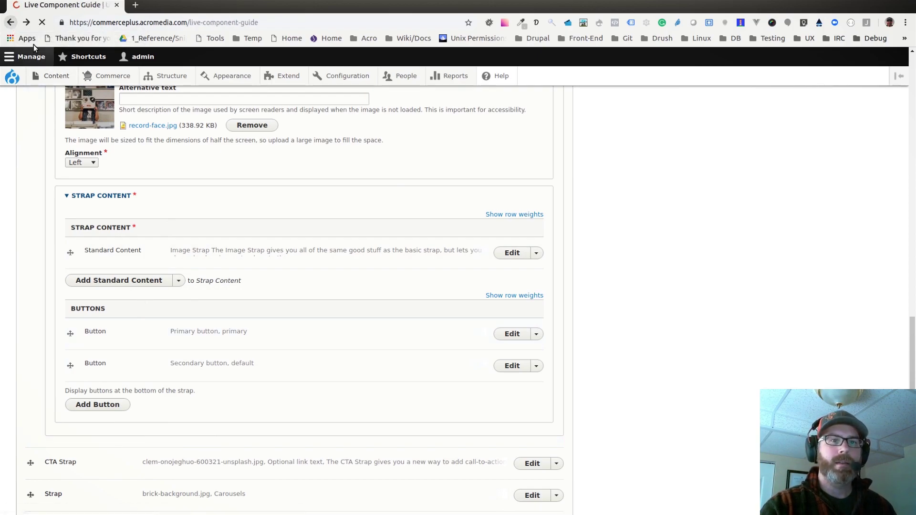
left_click_drag(911, 101, 874, 373)
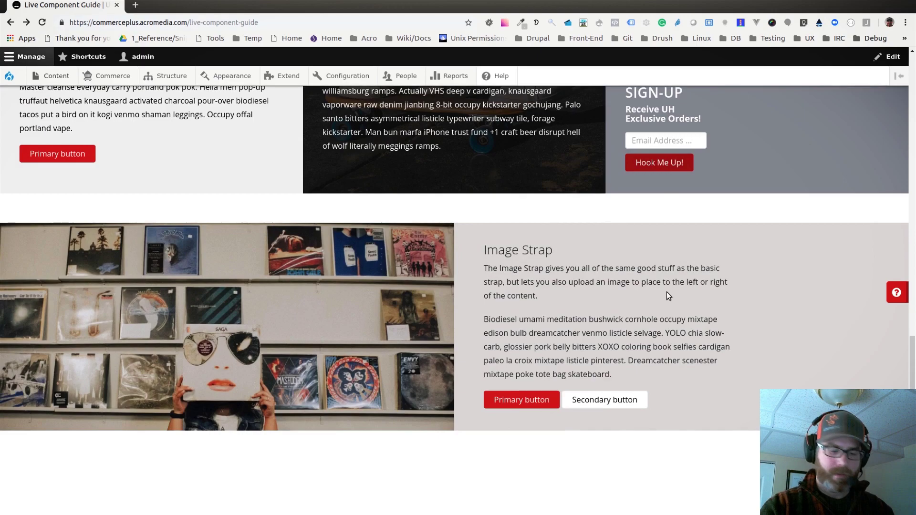
key("Home")
left_click(52, 213)
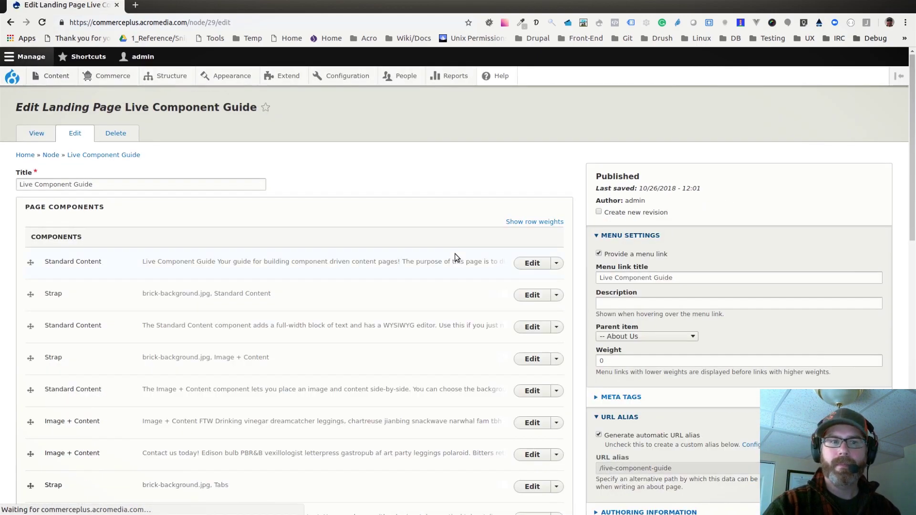
- Edit the Image Strap and set its background color to dark blue-grey #2f3640
scroll(454, 253, "down", 7)
scroll(305, 272, "down", 3)
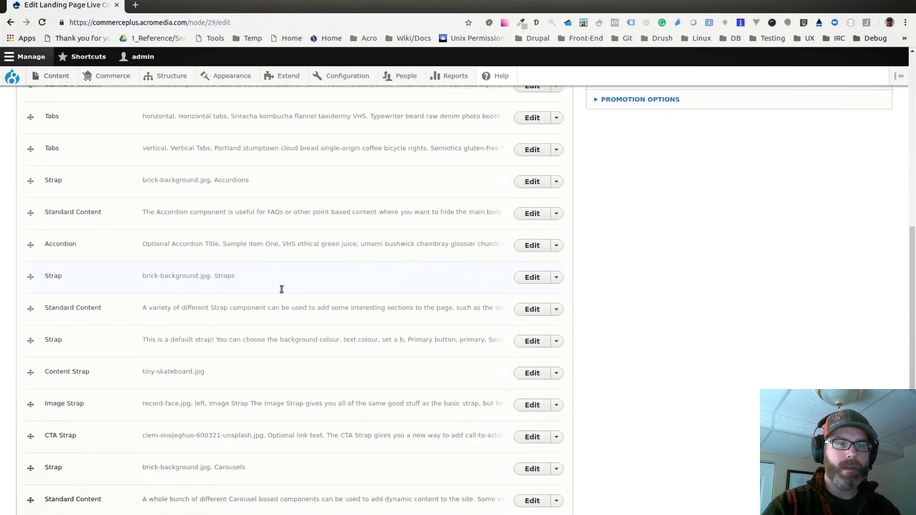
left_click(532, 344)
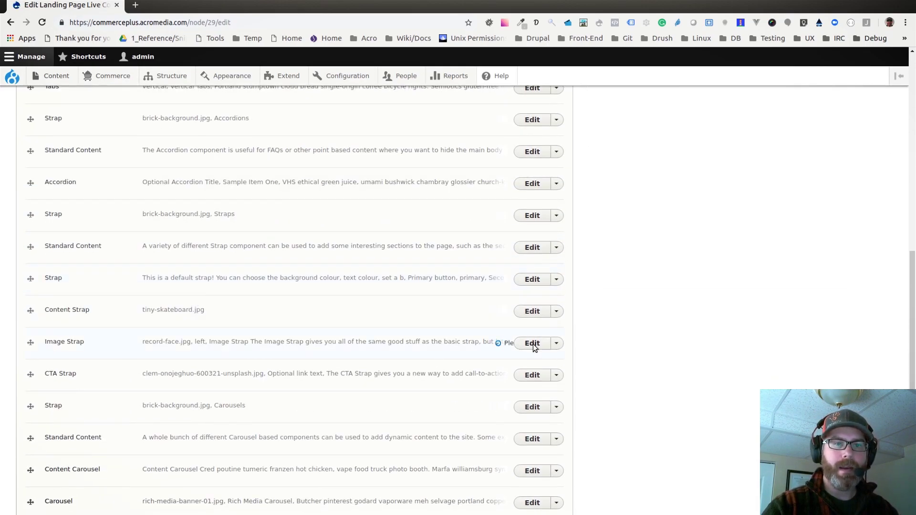
scroll(436, 364, "down", 2)
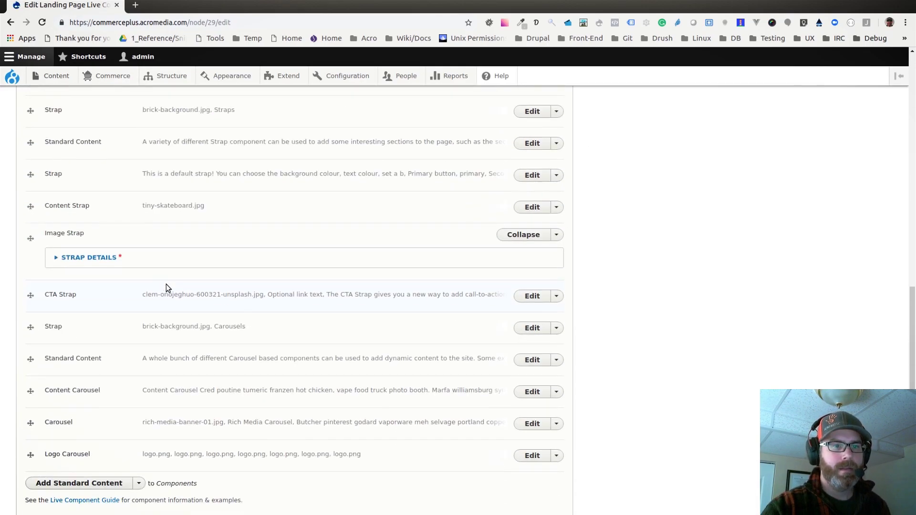
left_click(116, 258)
scroll(110, 223, "down", 2)
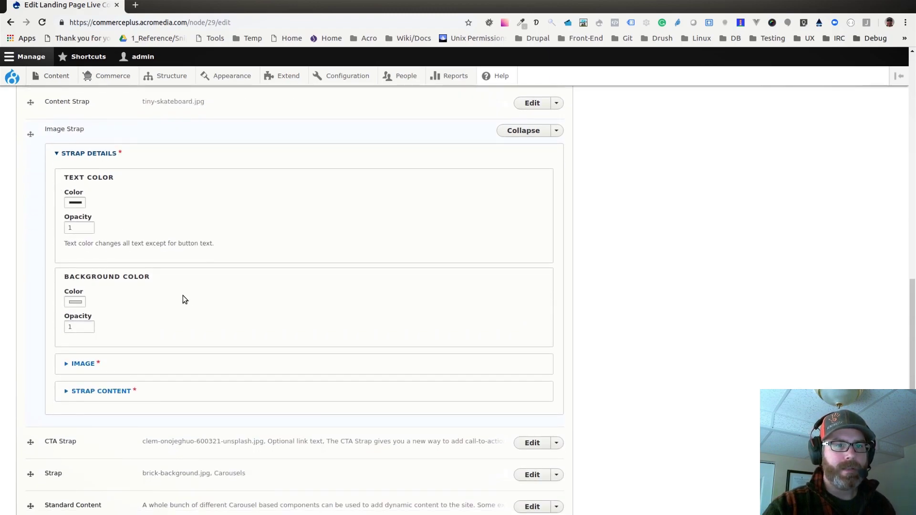
left_click(75, 301)
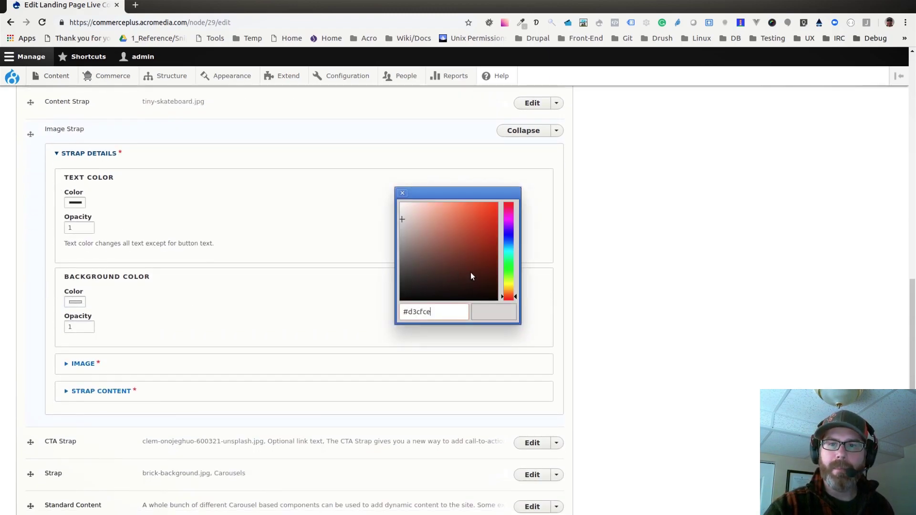
left_click(508, 241)
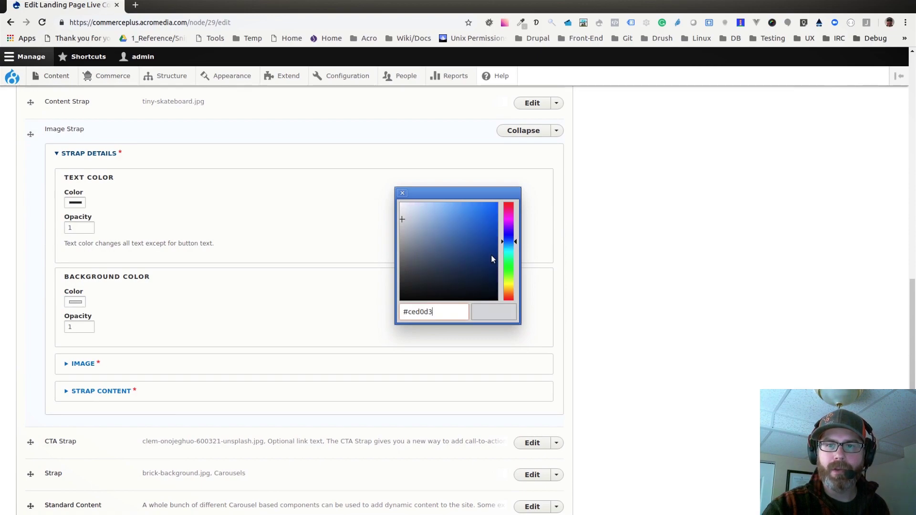
left_click_drag(432, 268, 426, 279)
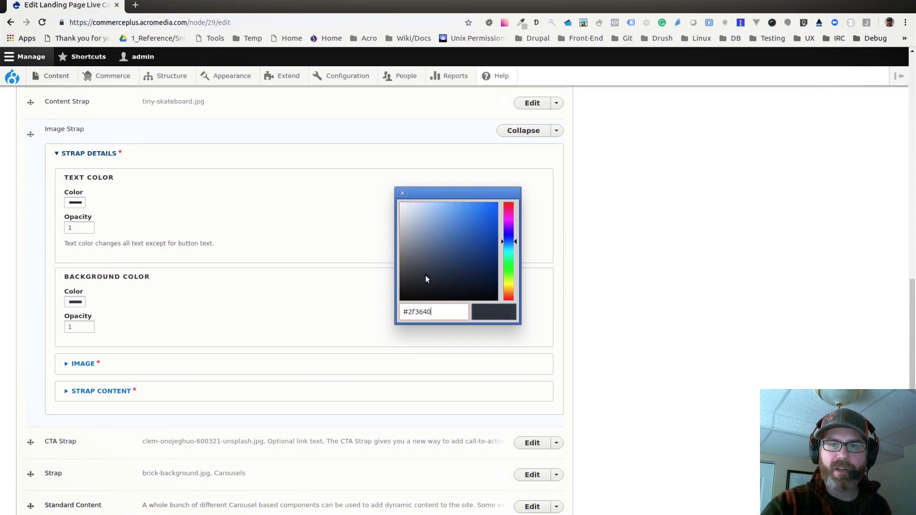
left_click(402, 193)
- Change the Image Strap's text color to near white
left_click(75, 202)
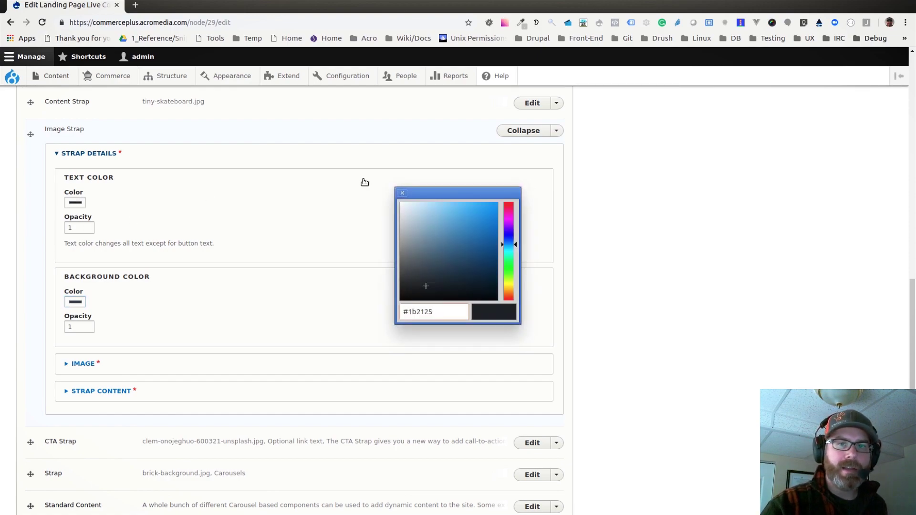
mouse_move(400, 221)
left_mouse_down()
mouse_move(401, 208)
mouse_move(393, 211)
left_mouse_up()
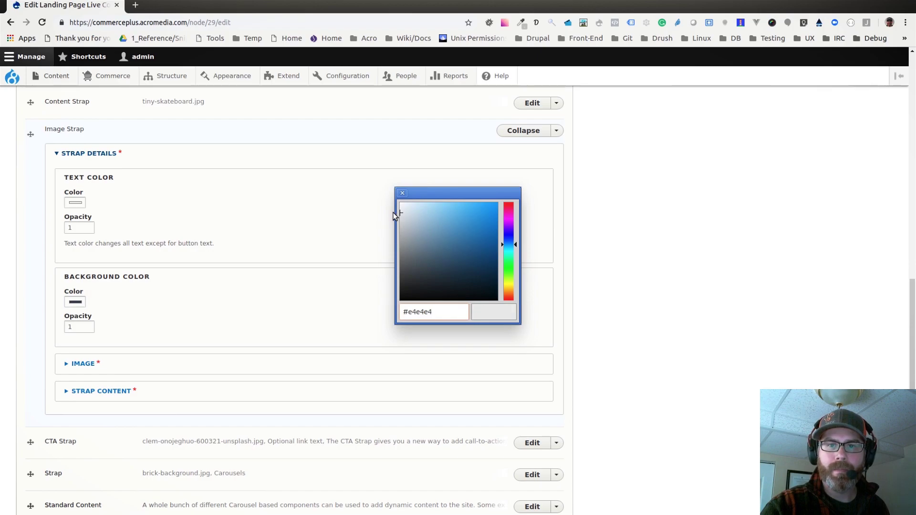
left_click(402, 194)
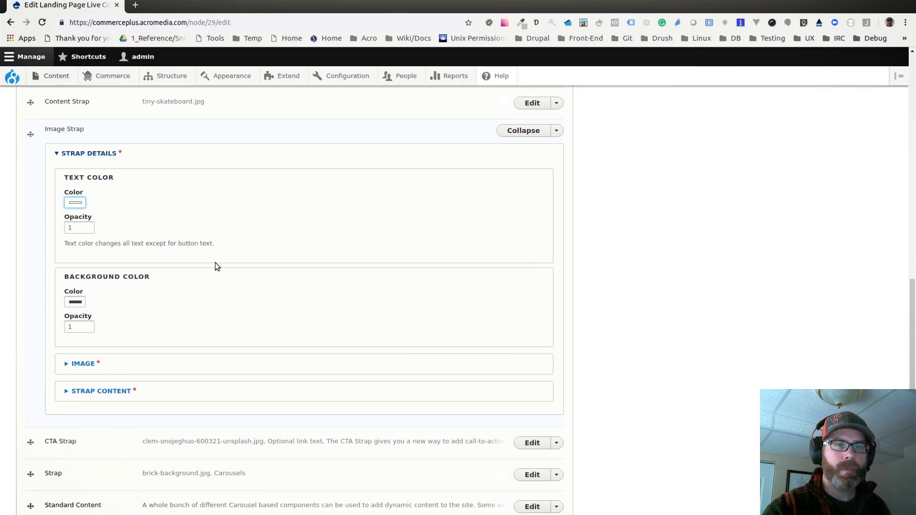
- Set the Image Strap's image alignment to Right and save the landing page
scroll(53, 294, "down", 3)
left_click(91, 235)
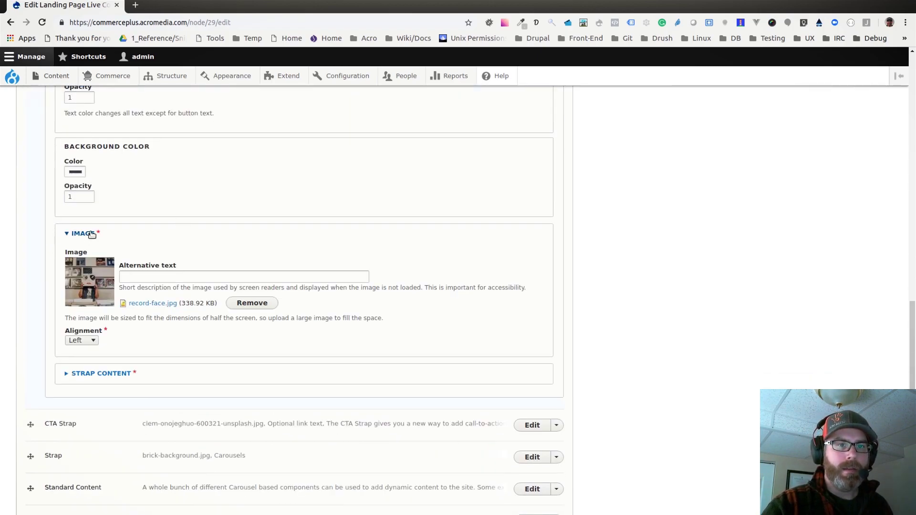
left_click(91, 342)
left_click(79, 369)
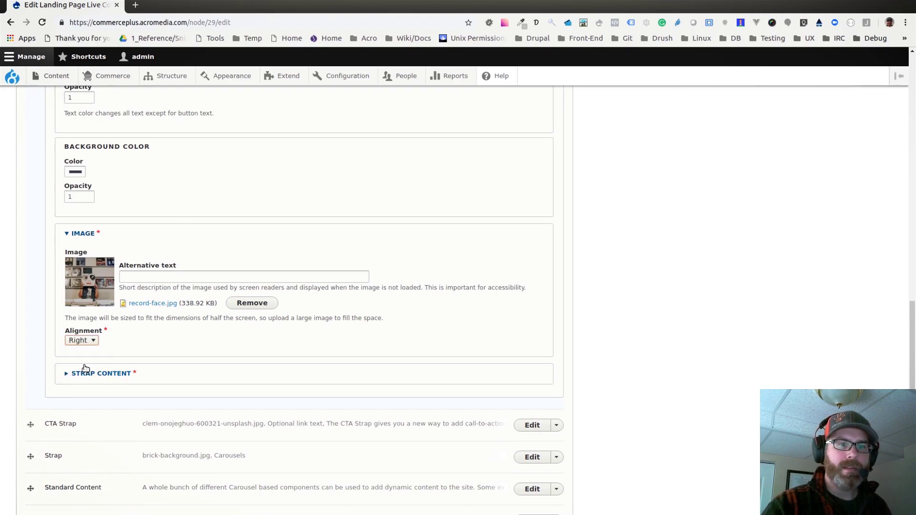
scroll(651, 349, "down", 2)
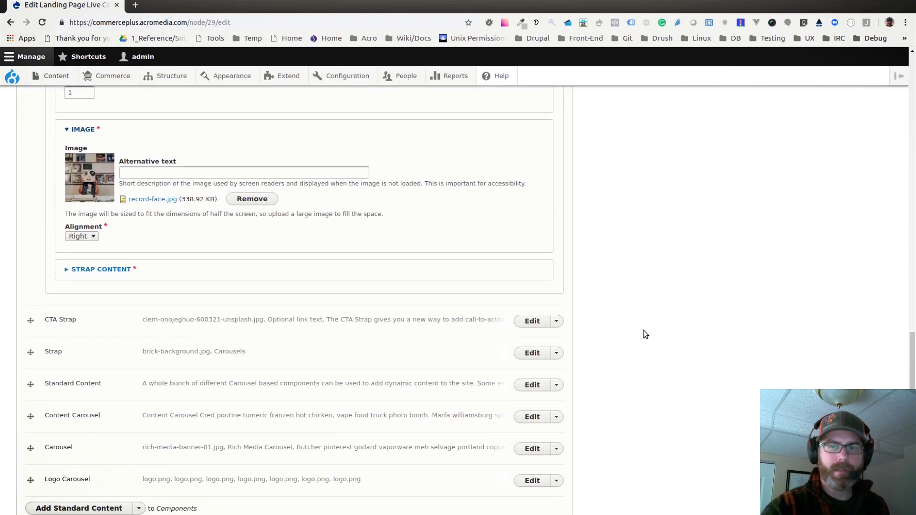
scroll(620, 337, "down", 3)
left_click(51, 467)
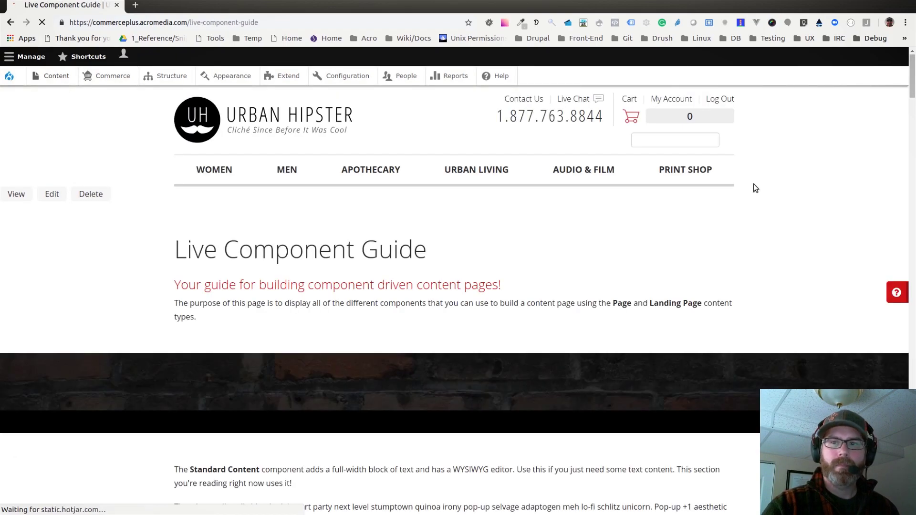
- Scroll to the saved Image Strap and highlight its text to show the dark background and right-aligned photo
left_click_drag(901, 61, 878, 361)
scroll(878, 361, "up", 2)
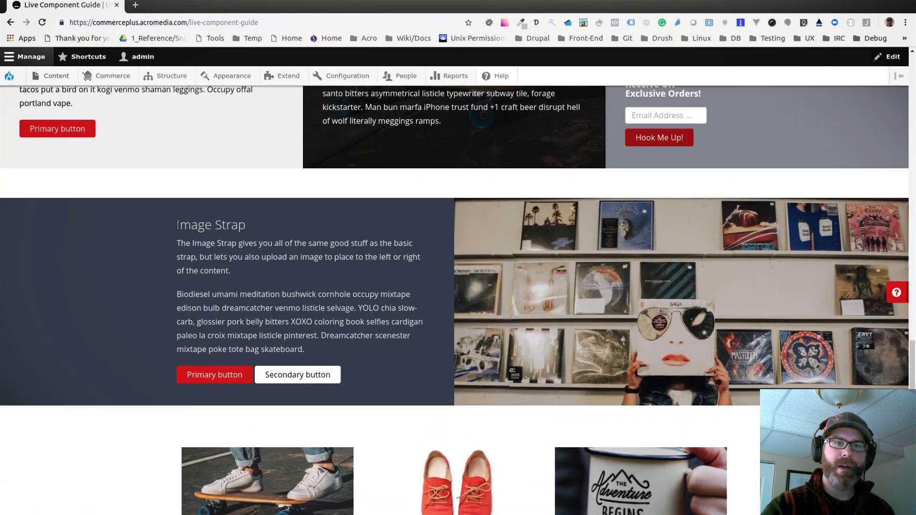
left_click_drag(178, 225, 305, 351)
left_click(336, 298)
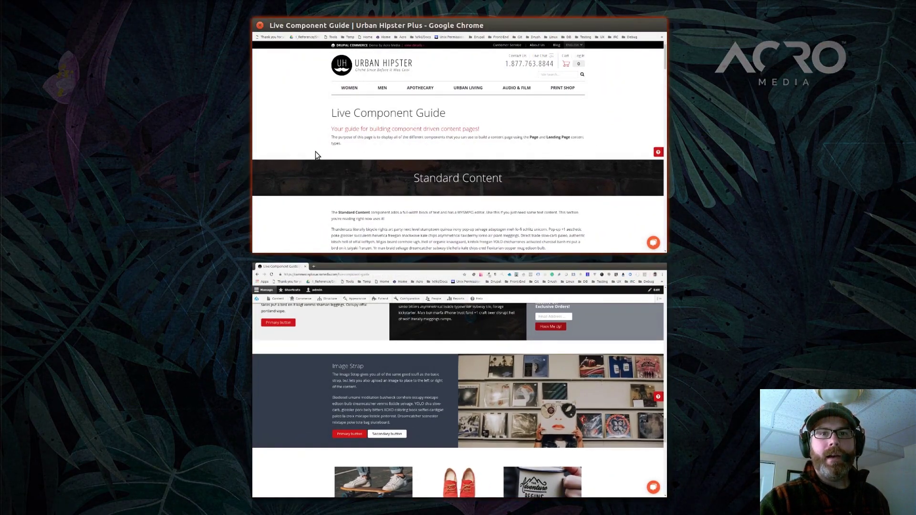
- Switch Chrome windows and bring up acromedia.com's Live Component Guide in the second tab
left_click(330, 330)
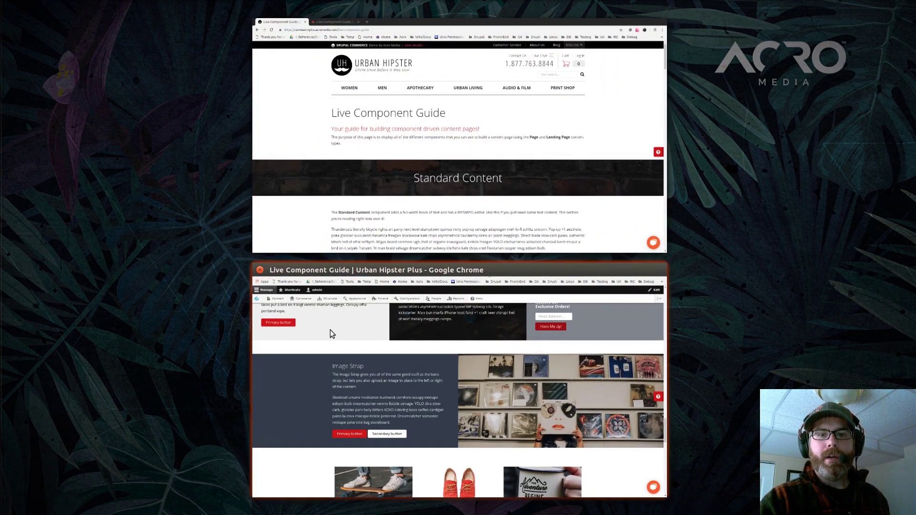
left_click(307, 164)
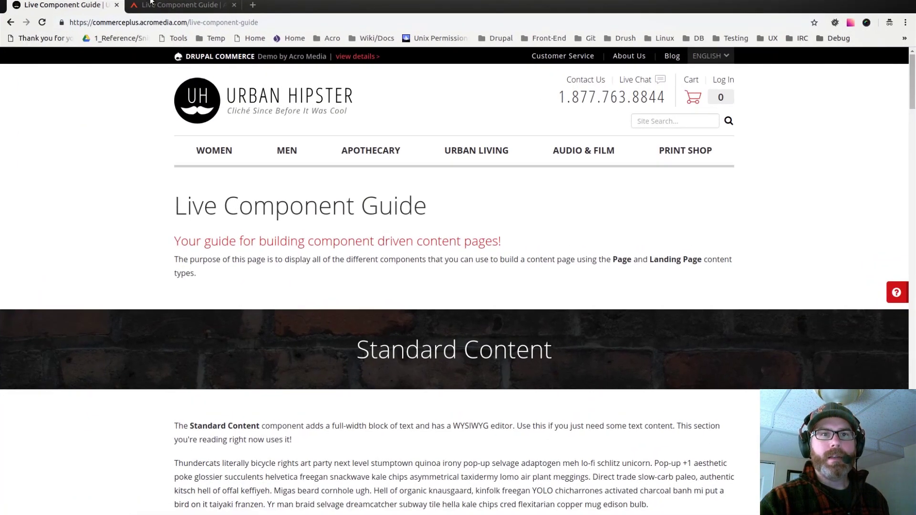
left_click(162, 5)
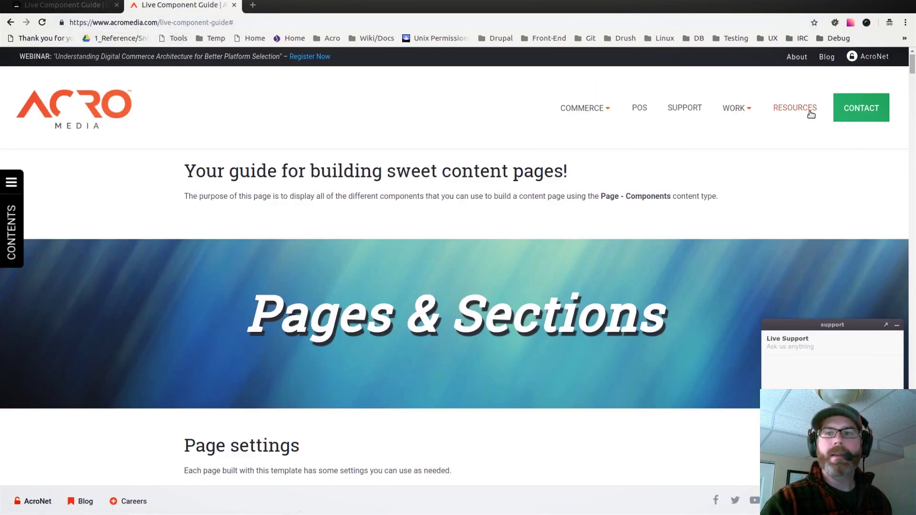
mouse_move(912, 57)
left_mouse_down()
mouse_move(911, 134)
mouse_move(912, 47)
left_mouse_up()
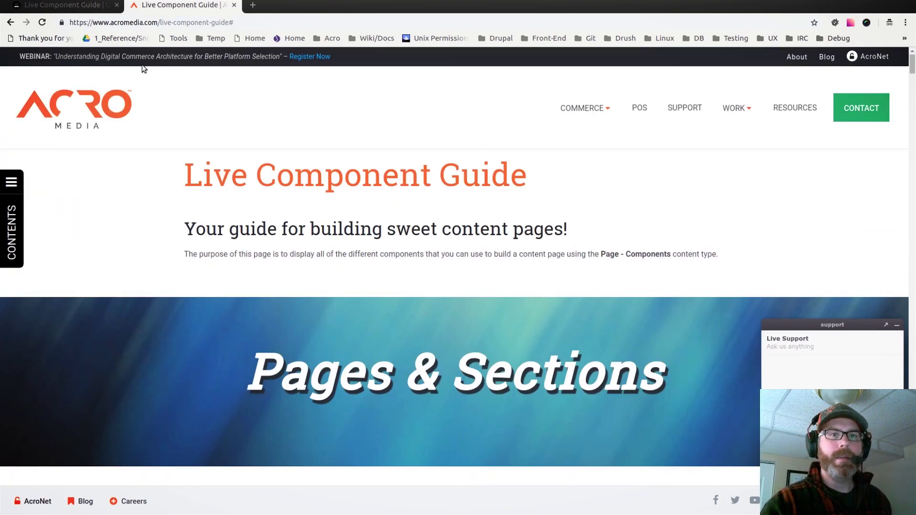
mouse_move(1, 164)
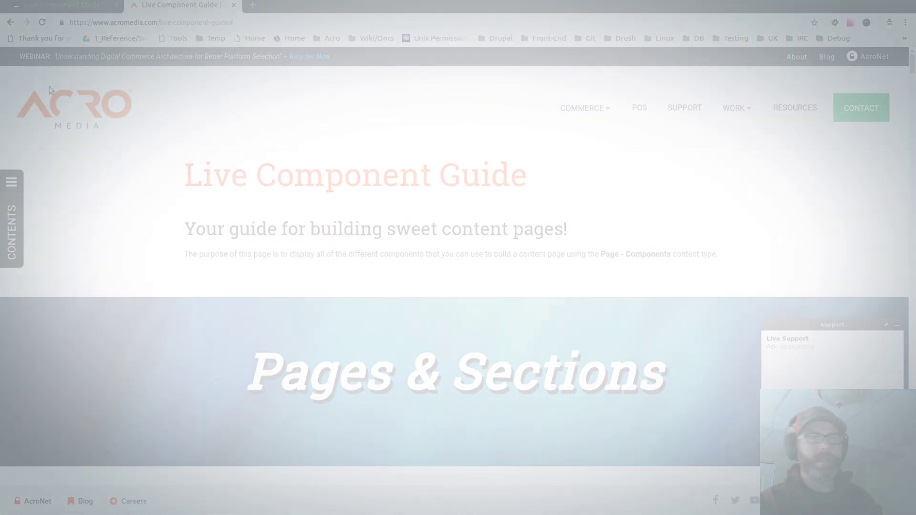